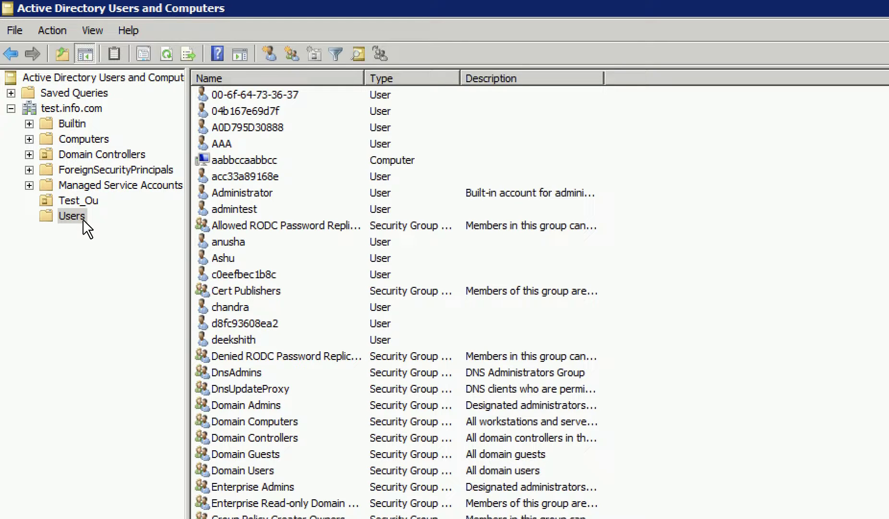
# Create the Client1 user account in the Users container with a password that never expires.
pyautogui.rightClick(83, 218)
pyautogui.moveTo(118, 266)
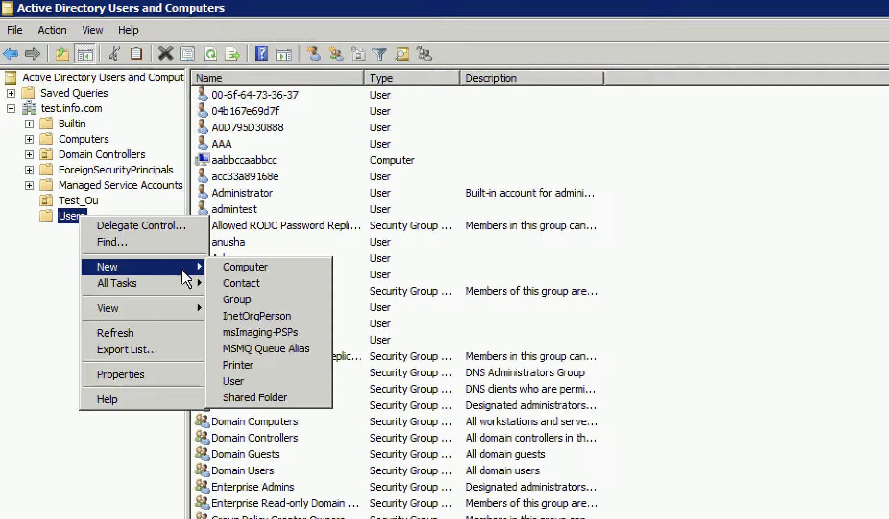
pyautogui.click(312, 379)
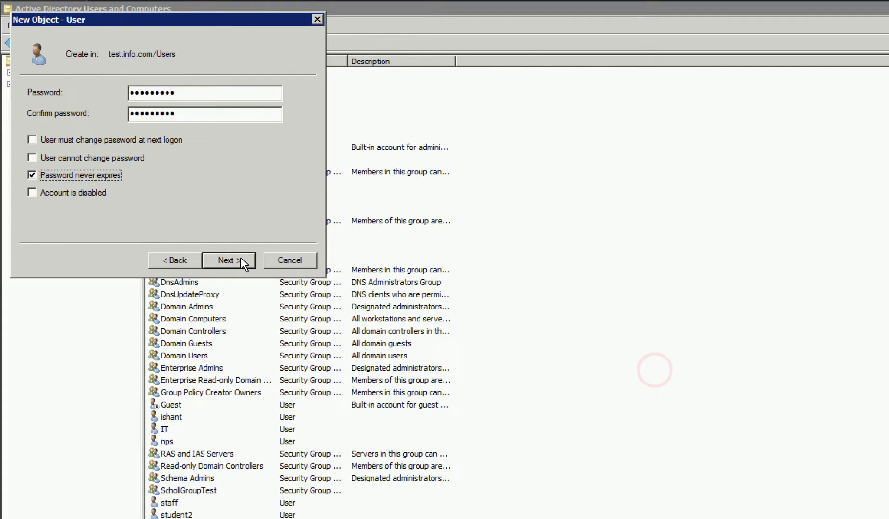
pyautogui.click(241, 260)
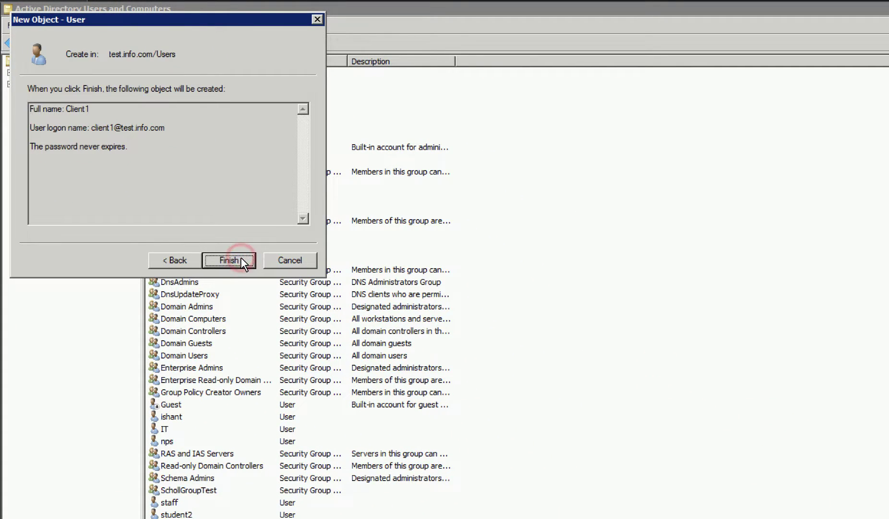
pyautogui.click(241, 260)
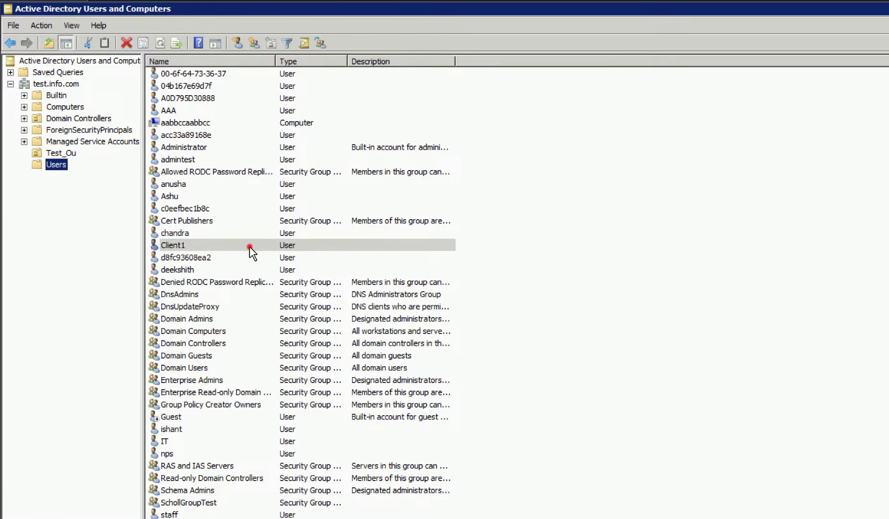
# Set Client1's Dial-in network access to Allow access, review its group membership, and apply.
pyautogui.rightClick(250, 248)
pyautogui.click(285, 409)
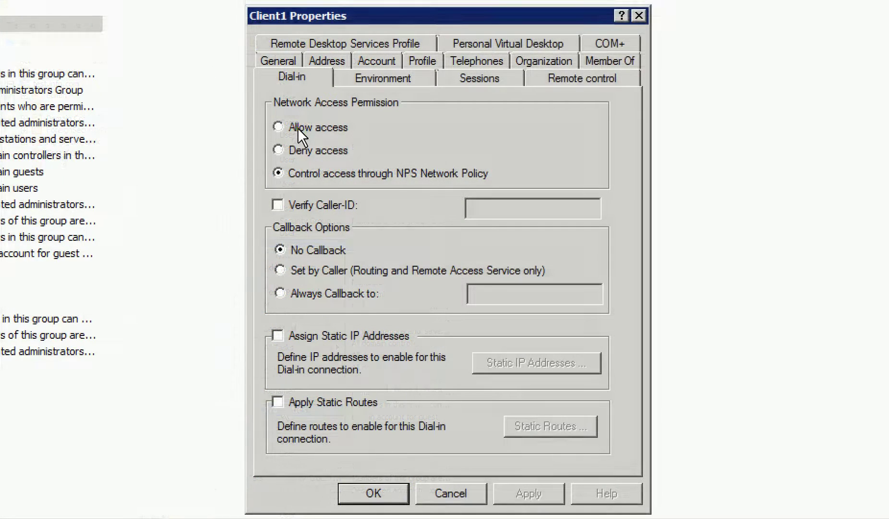
pyautogui.click(299, 127)
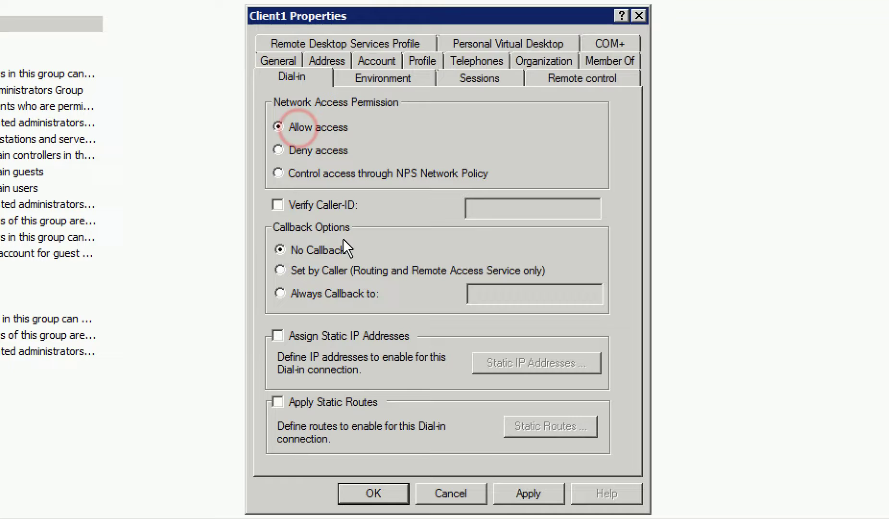
pyautogui.click(603, 61)
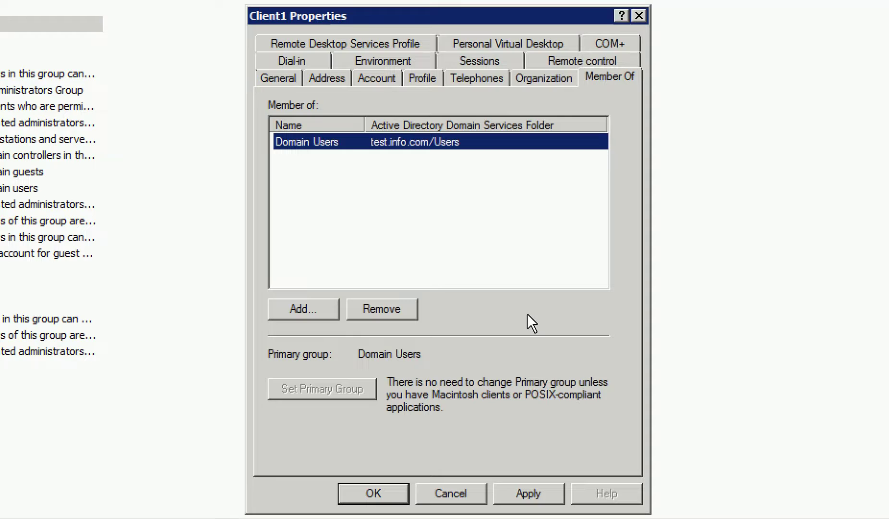
pyautogui.click(513, 486)
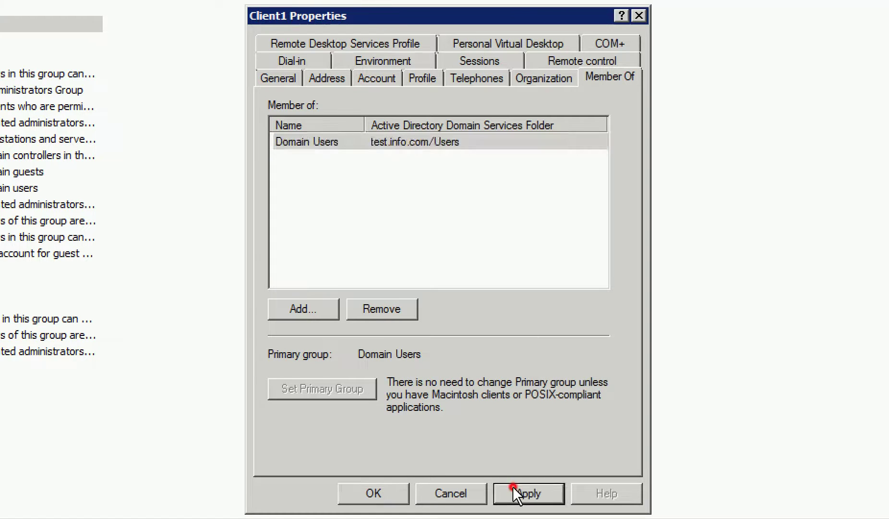
pyautogui.click(384, 487)
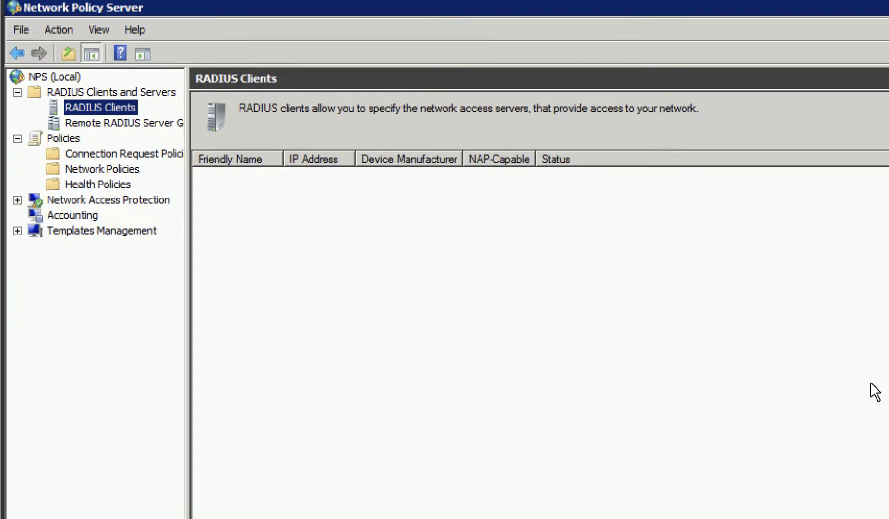
# Start adding a new RADIUS client, ending on the Network Policies list with the test policy.
pyautogui.rightClick(126, 110)
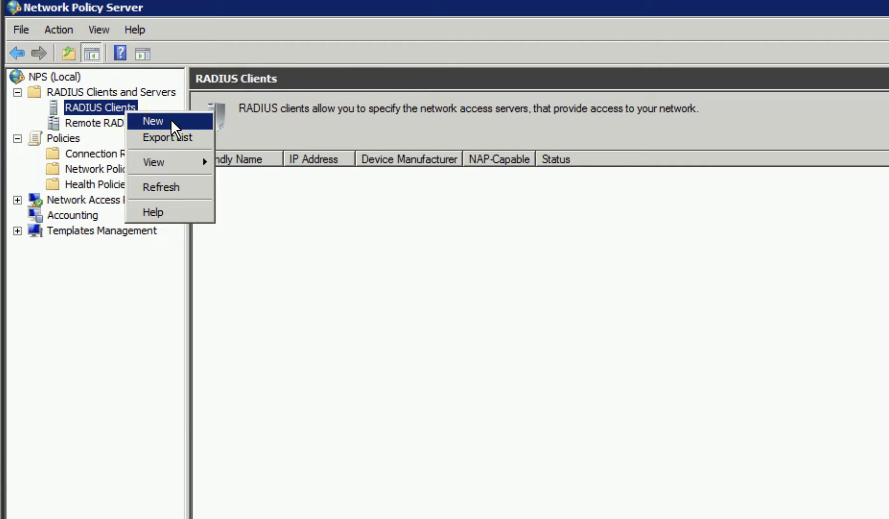
pyautogui.click(194, 118)
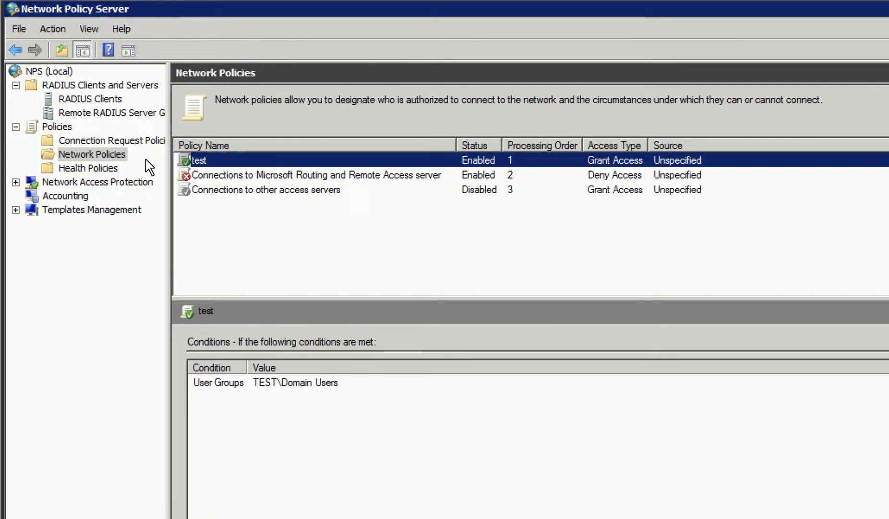
# Start a new network policy named 'vsz-h' and advance to its conditions.
pyautogui.rightClick(124, 158)
pyautogui.click(139, 166)
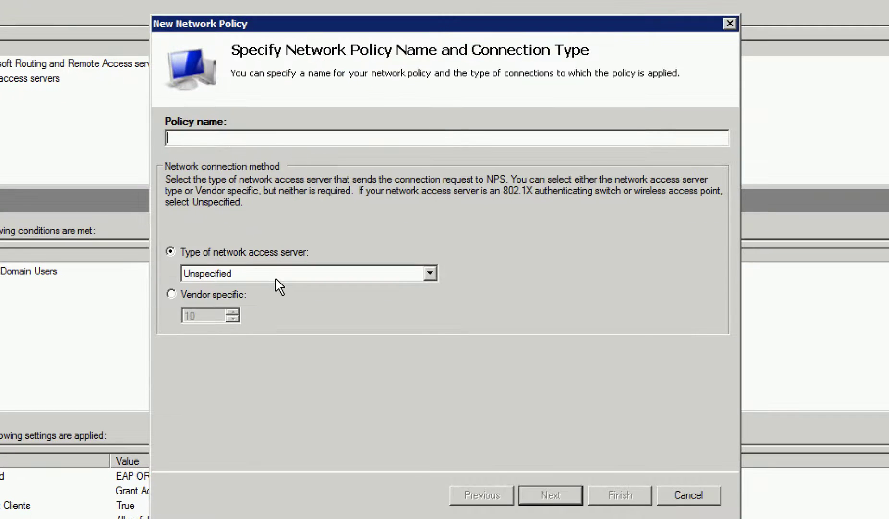
pyautogui.write('vsz-h')
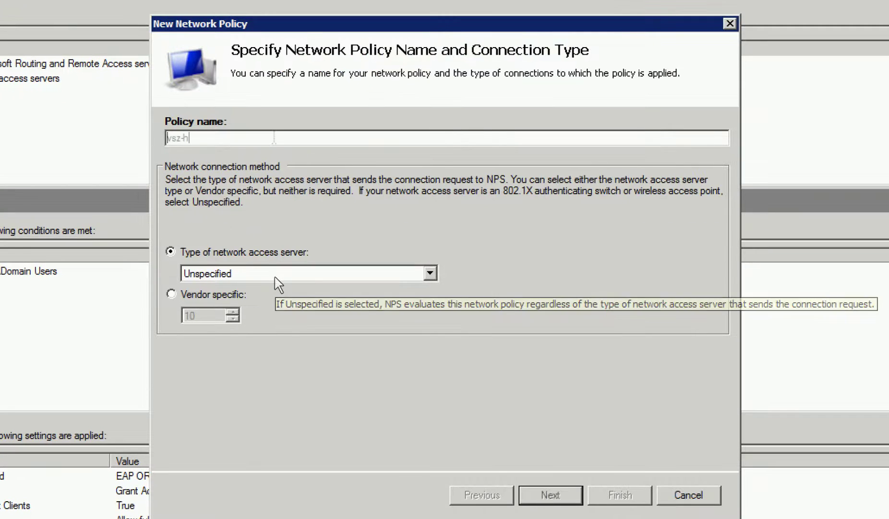
pyautogui.click(547, 492)
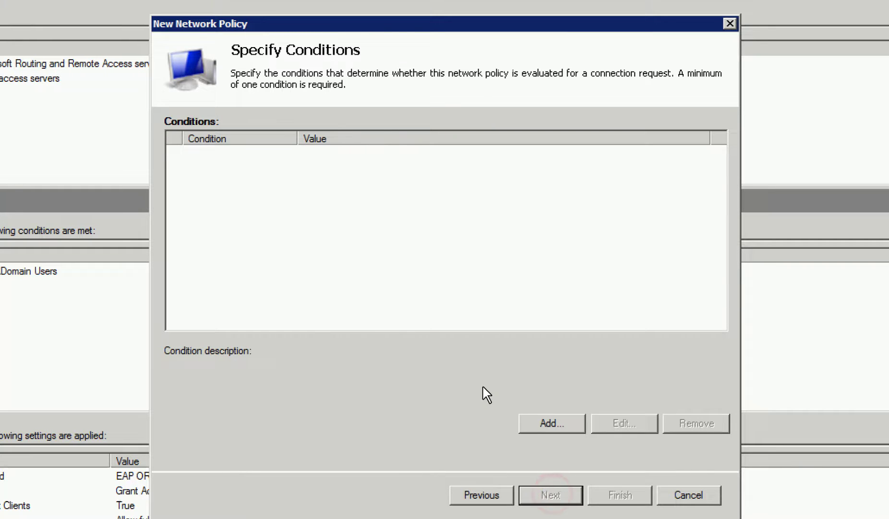
# Add a User Groups condition requiring membership in TEST\Domain Users.
pyautogui.click(555, 422)
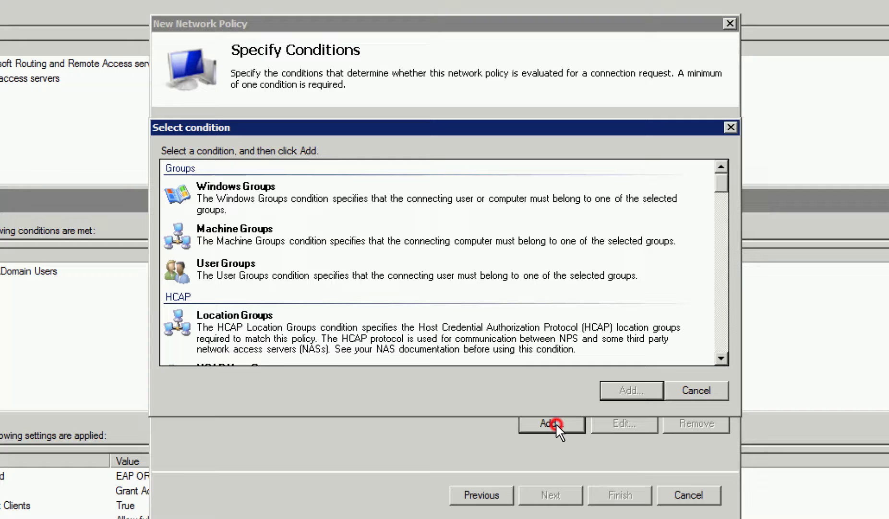
pyautogui.click(309, 274)
pyautogui.click(633, 389)
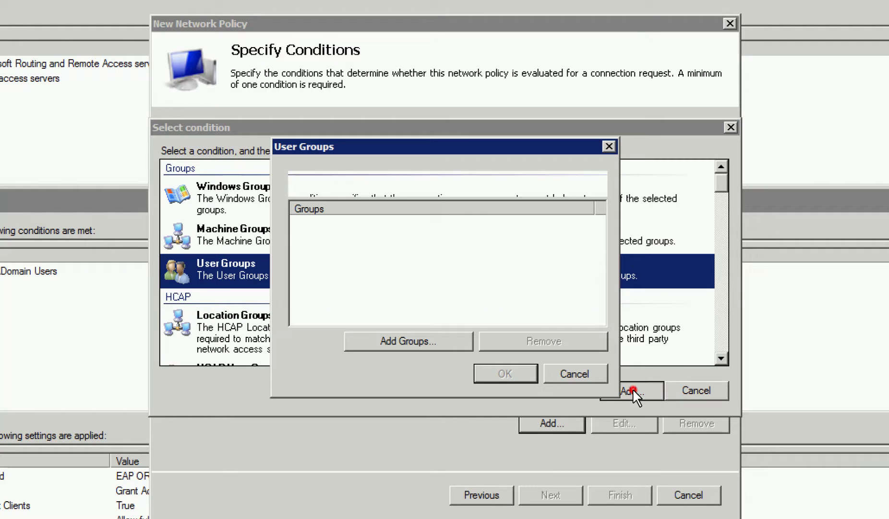
pyautogui.click(398, 340)
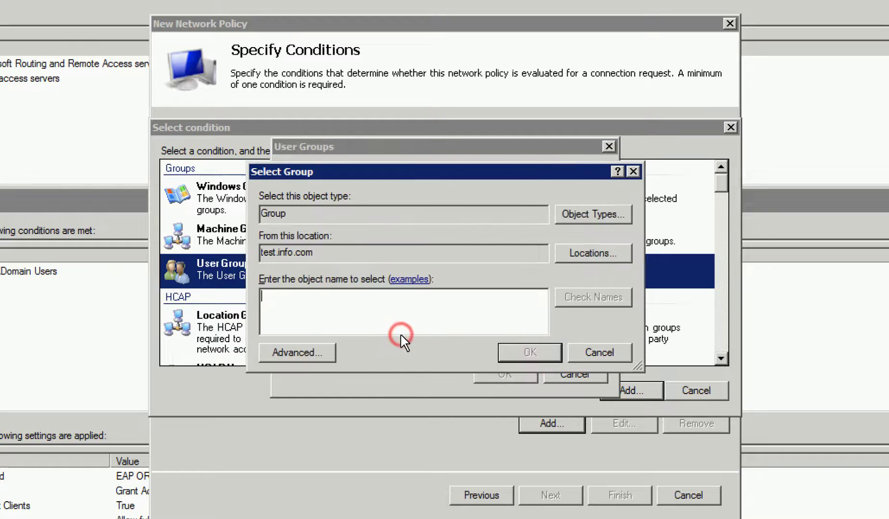
pyautogui.write('domain')
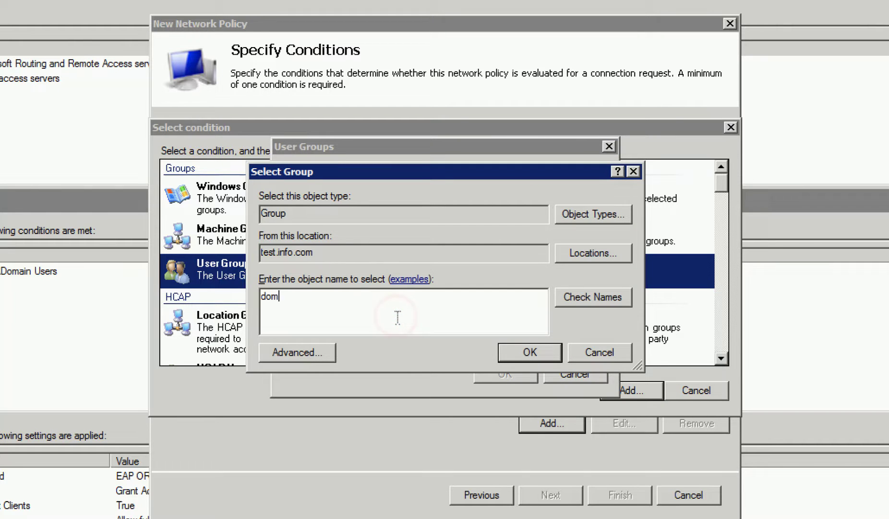
pyautogui.click(591, 293)
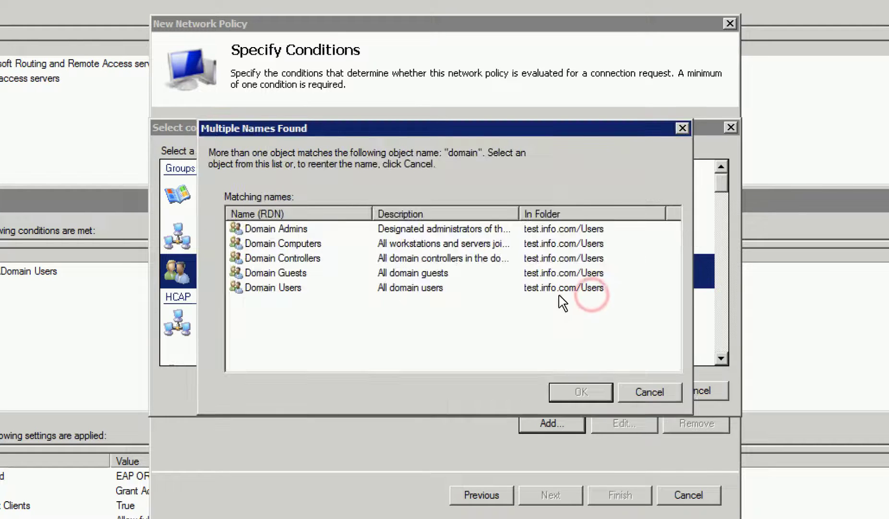
pyautogui.click(311, 287)
pyautogui.click(584, 392)
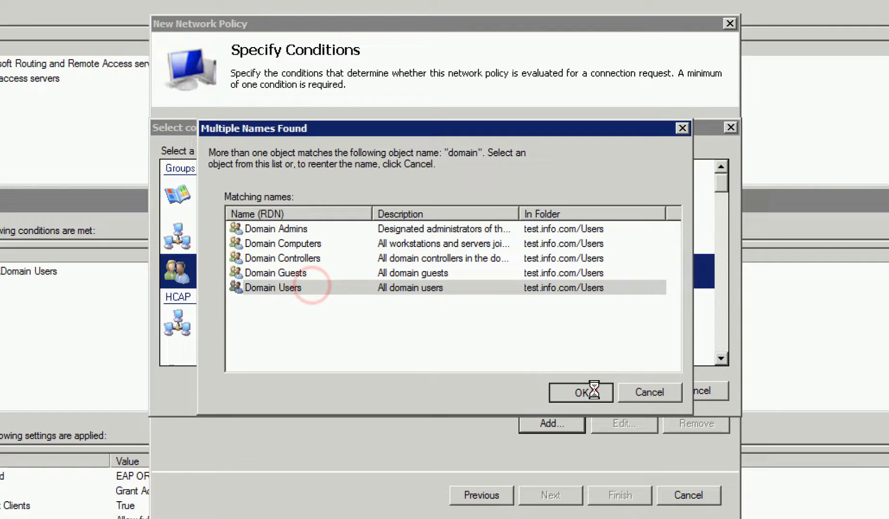
pyautogui.click(530, 353)
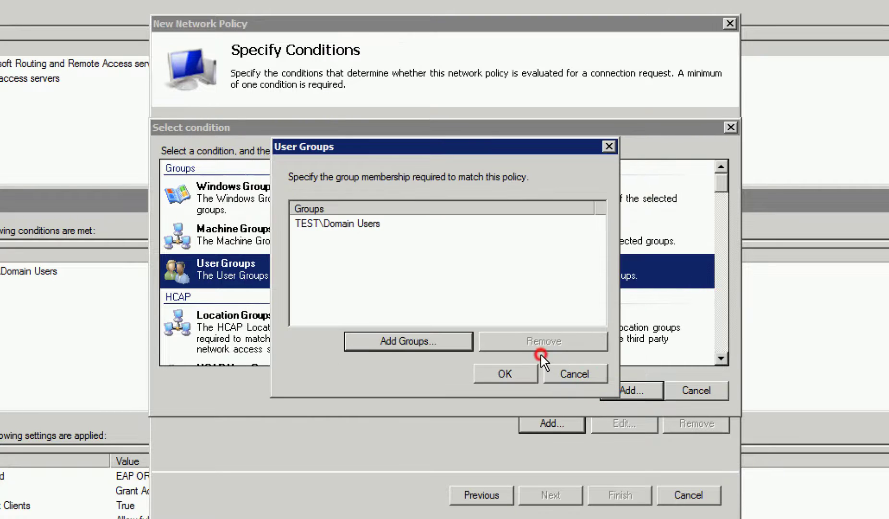
pyautogui.click(516, 369)
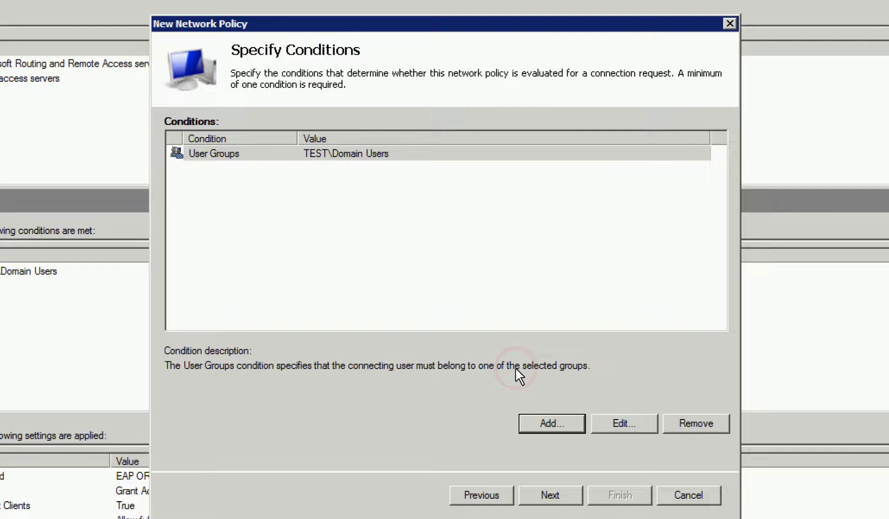
# Add Protected EAP (PEAP) and Secured password (EAP-MSCHAP v2) as EAP authentication types.
pyautogui.click(553, 487)
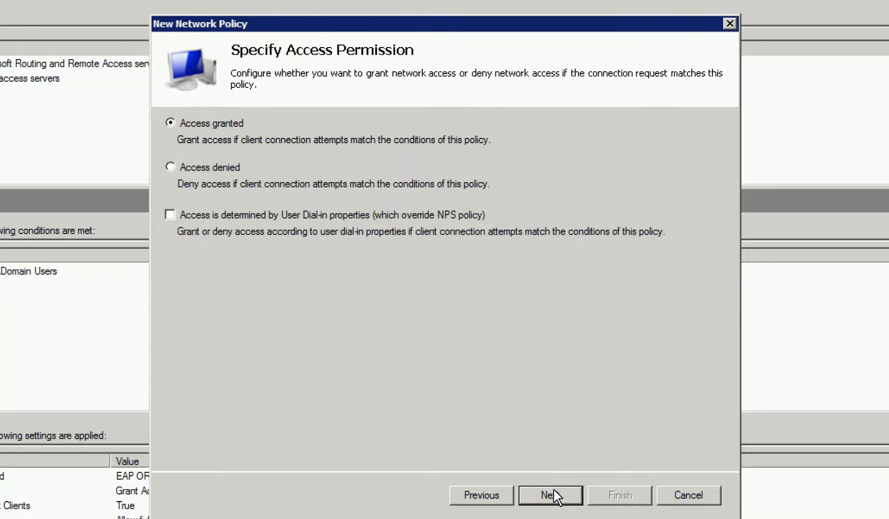
pyautogui.click(553, 488)
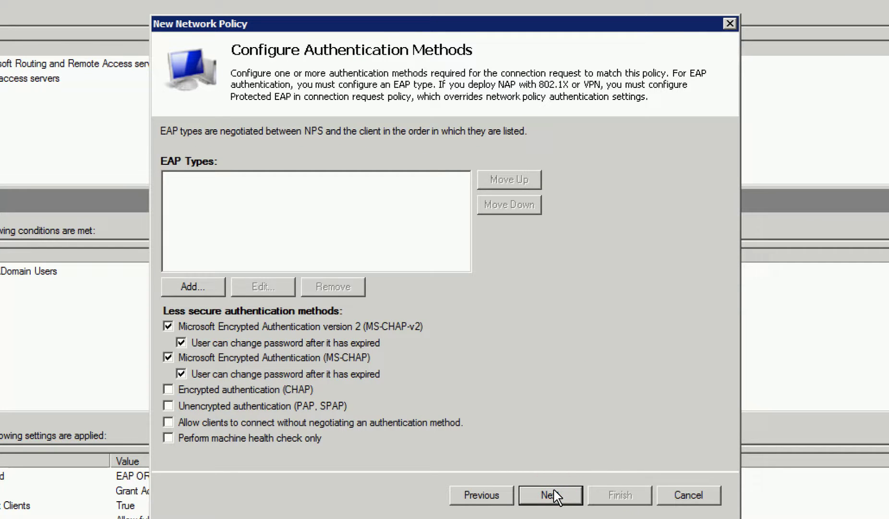
pyautogui.click(207, 285)
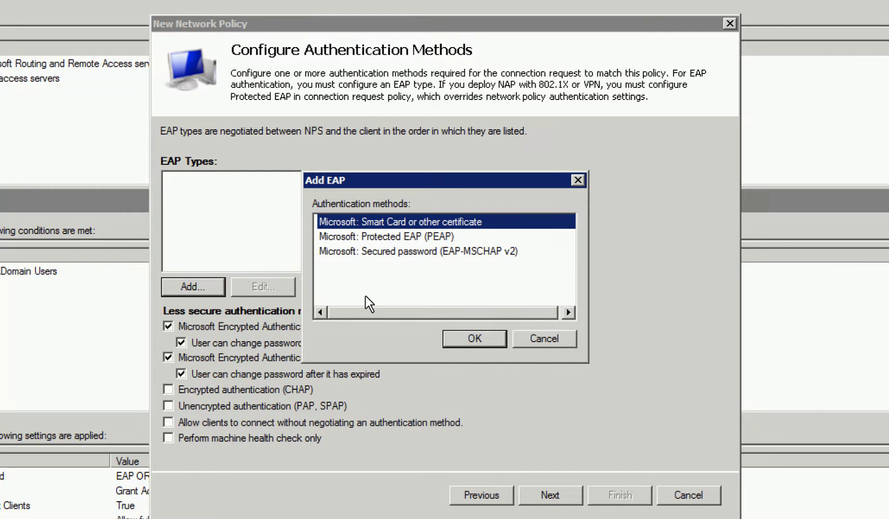
pyautogui.click(406, 236)
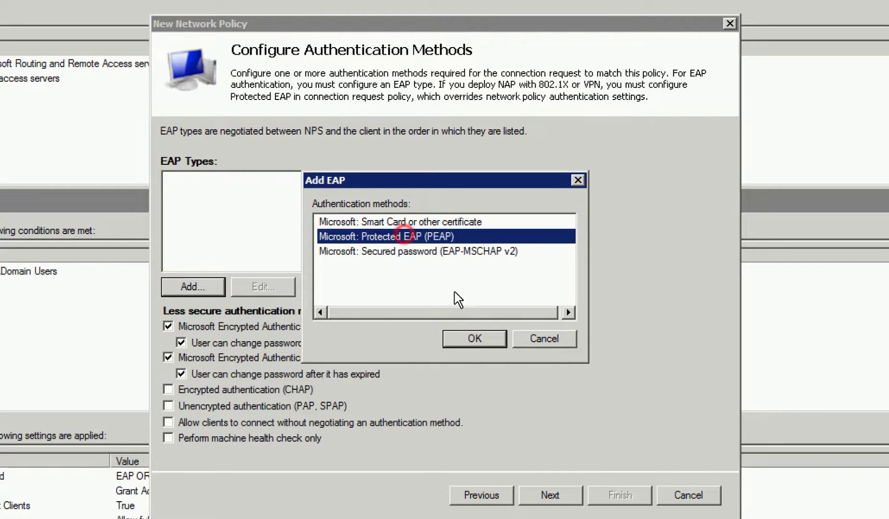
pyautogui.click(480, 337)
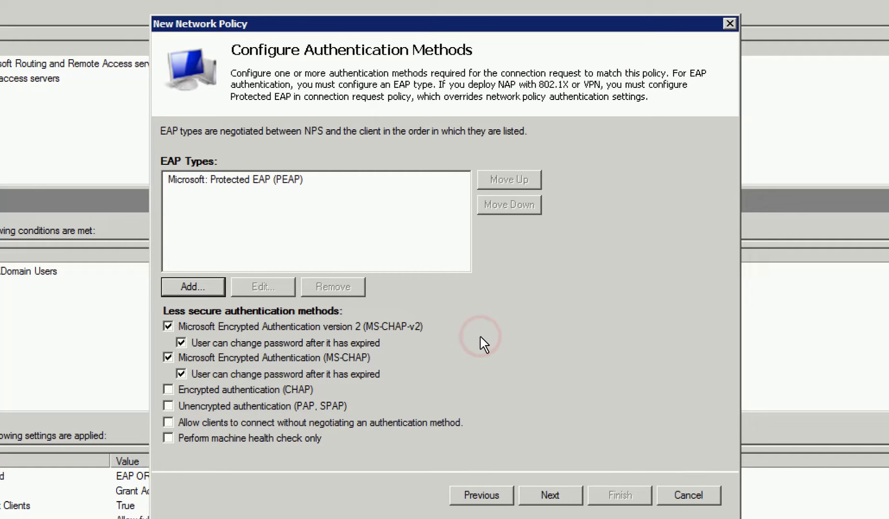
pyautogui.click(217, 286)
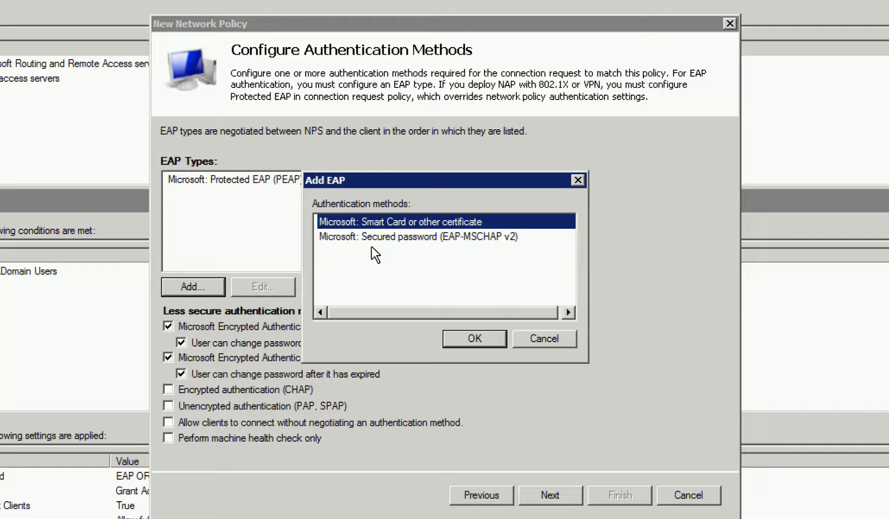
pyautogui.click(377, 237)
pyautogui.click(477, 337)
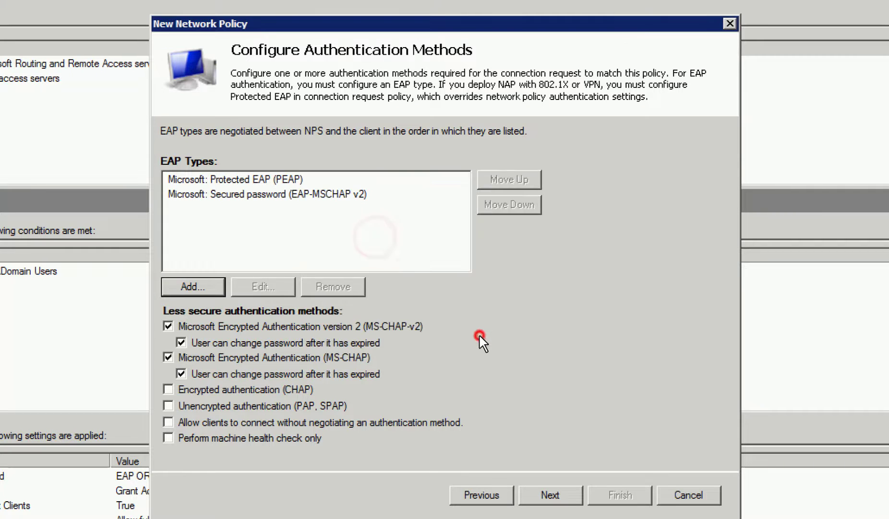
# Allow CHAP and unencrypted PAP/SPAP authentication, continue, and decline the help prompt.
pyautogui.click(294, 384)
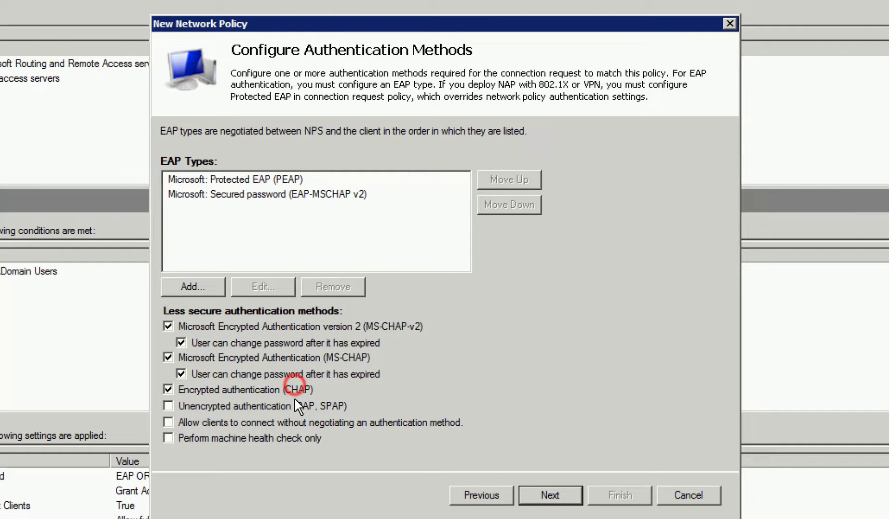
pyautogui.click(293, 402)
pyautogui.click(550, 494)
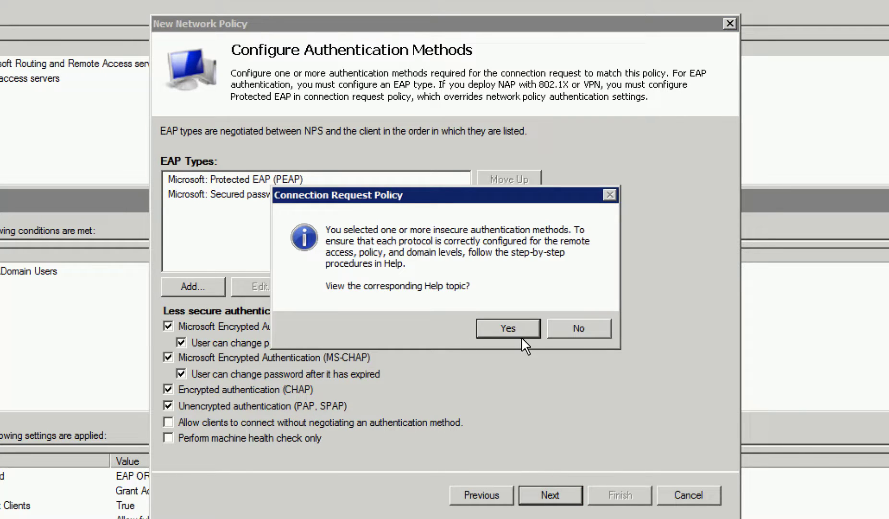
pyautogui.click(577, 334)
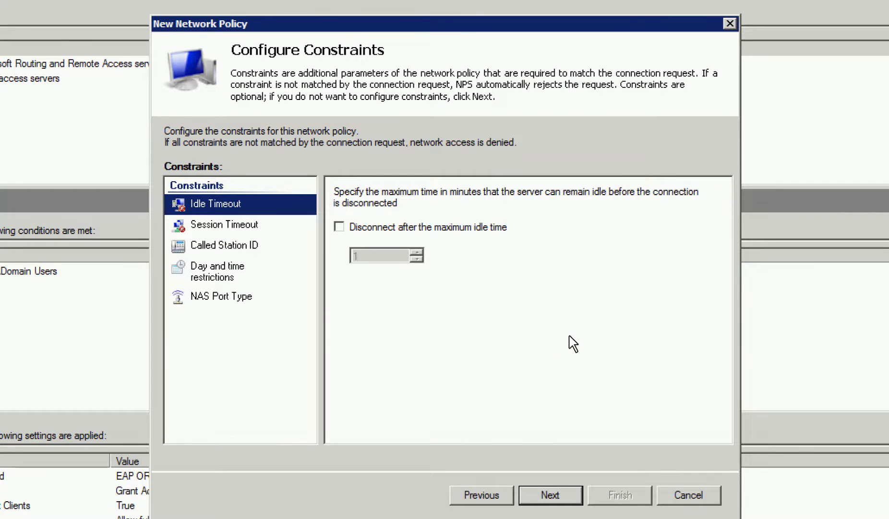
# Limit the NAS Port Type constraint to Wireless - IEEE 802.11 and proceed to settings.
pyautogui.click(222, 300)
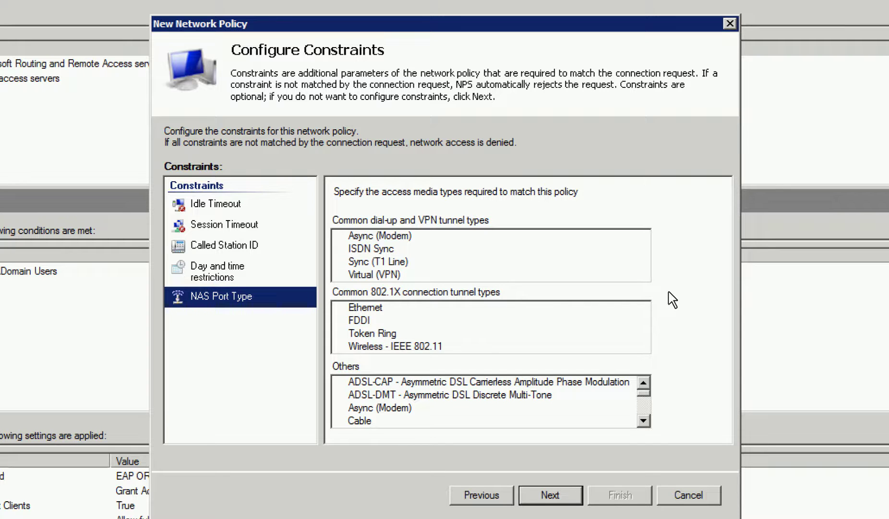
pyautogui.click(449, 345)
pyautogui.click(562, 489)
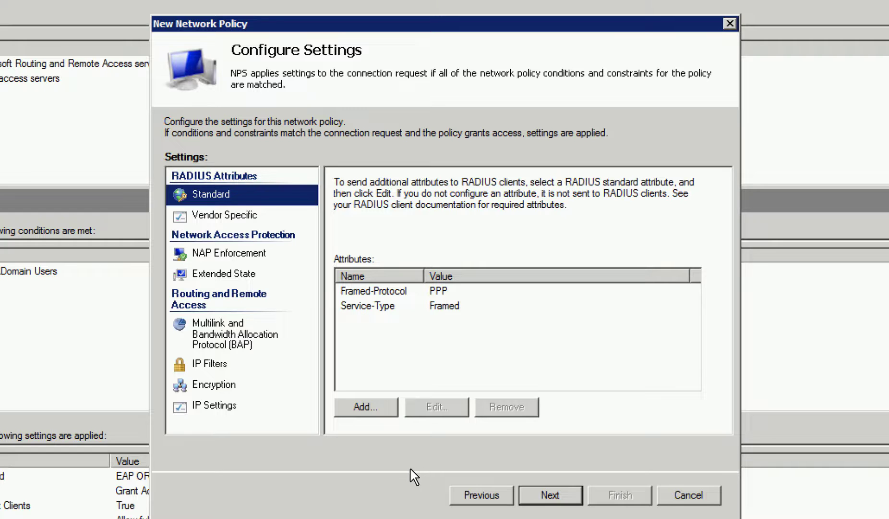
# Add the Tunnel-Type RADIUS attribute with value Virtual LANs (VLAN).
pyautogui.click(373, 412)
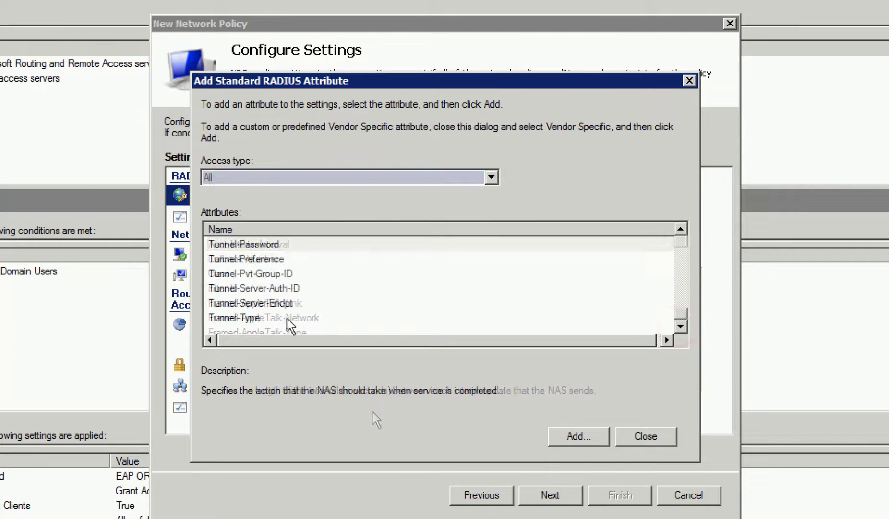
pyautogui.click(287, 317)
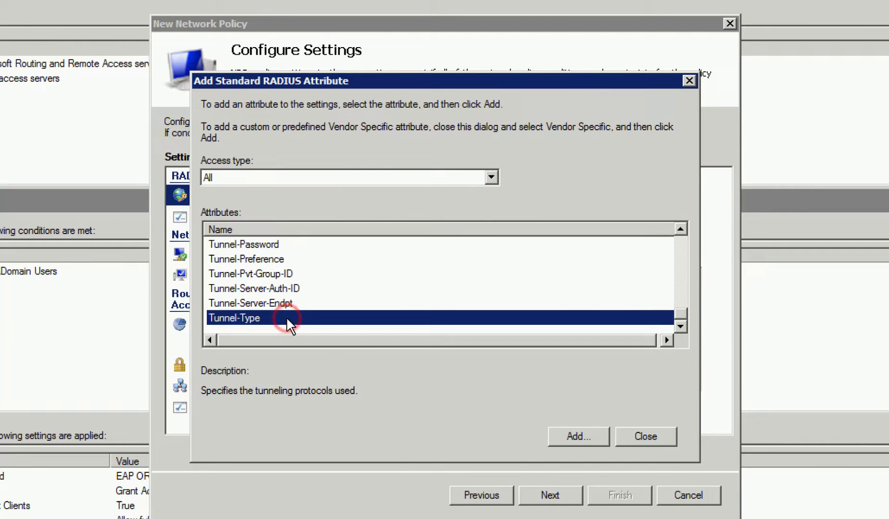
pyautogui.click(572, 438)
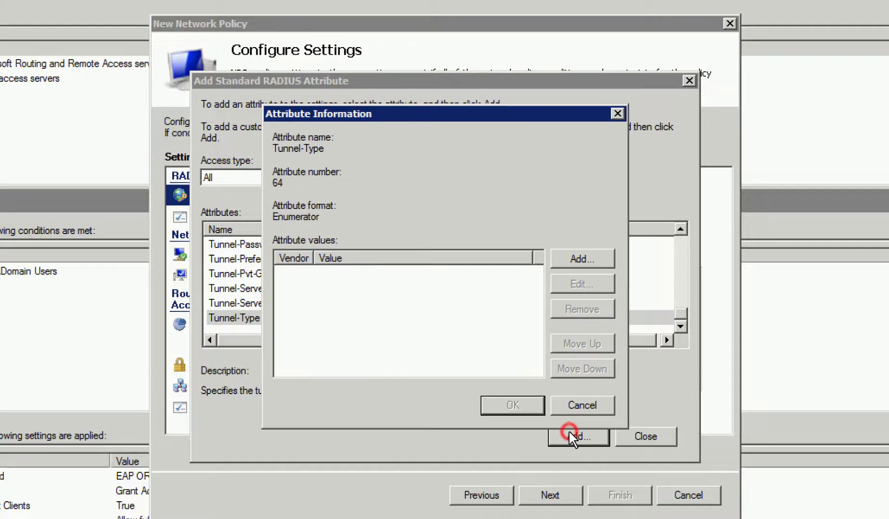
pyautogui.click(600, 257)
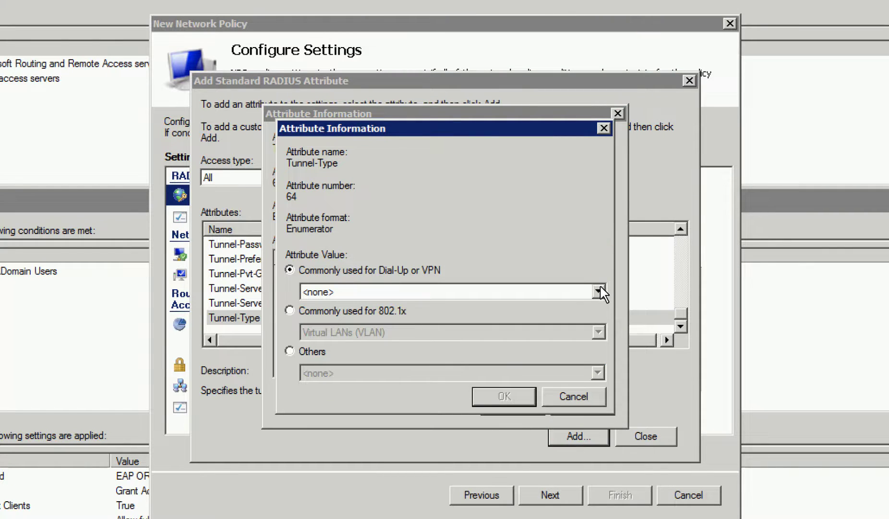
pyautogui.click(388, 309)
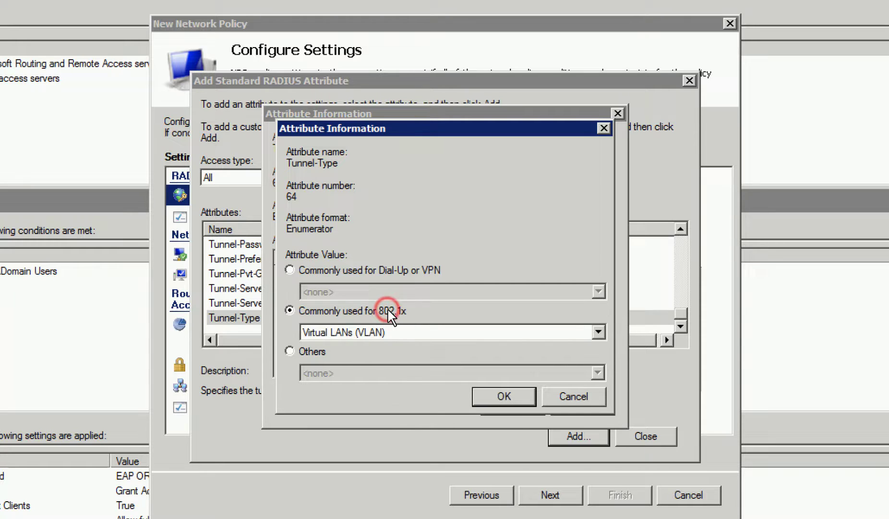
pyautogui.click(504, 396)
pyautogui.click(518, 401)
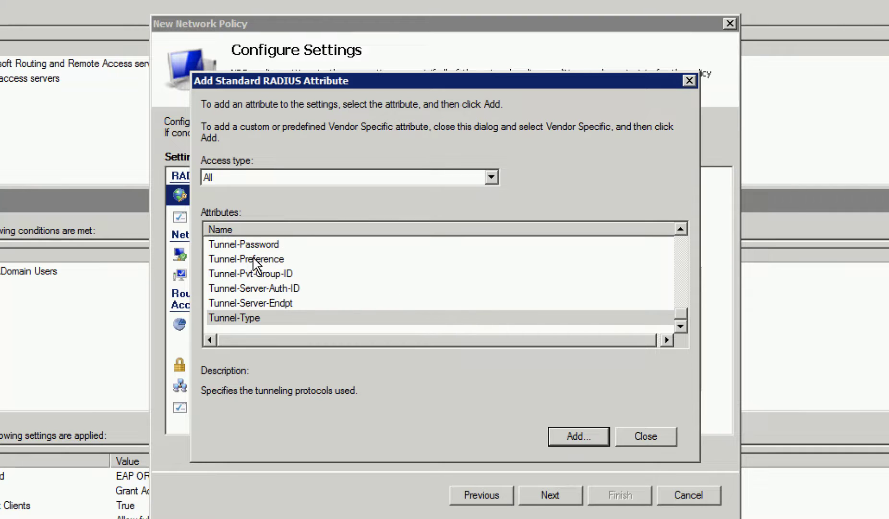
# Add the Tunnel-Pvt-Group-ID attribute with value 1000.
pyautogui.click(254, 274)
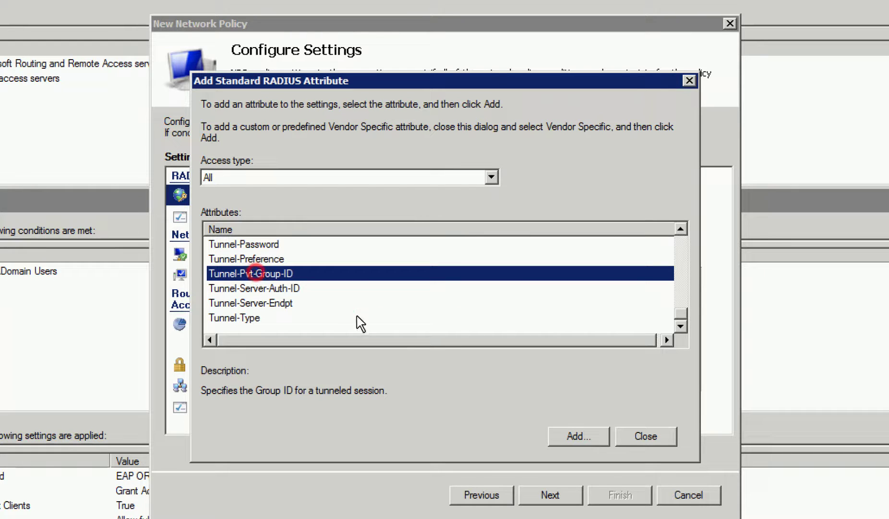
pyautogui.click(580, 435)
pyautogui.click(579, 258)
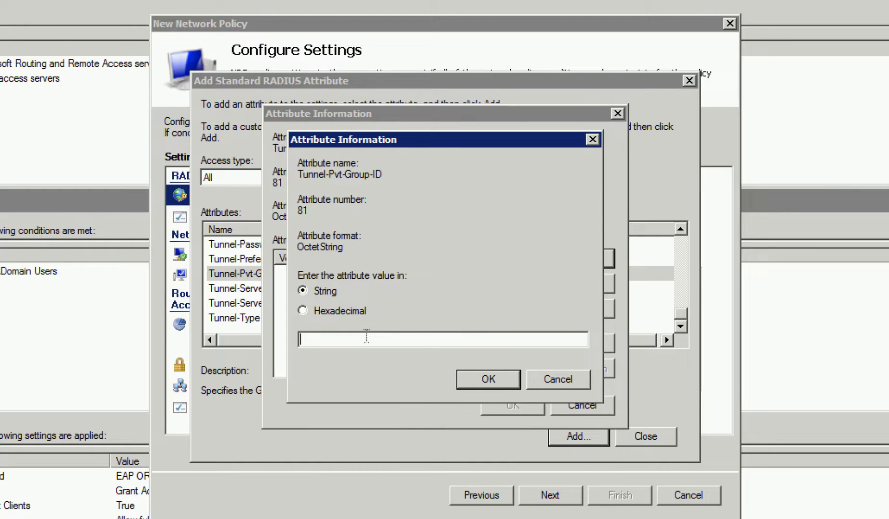
pyautogui.write('1000')
pyautogui.click(512, 378)
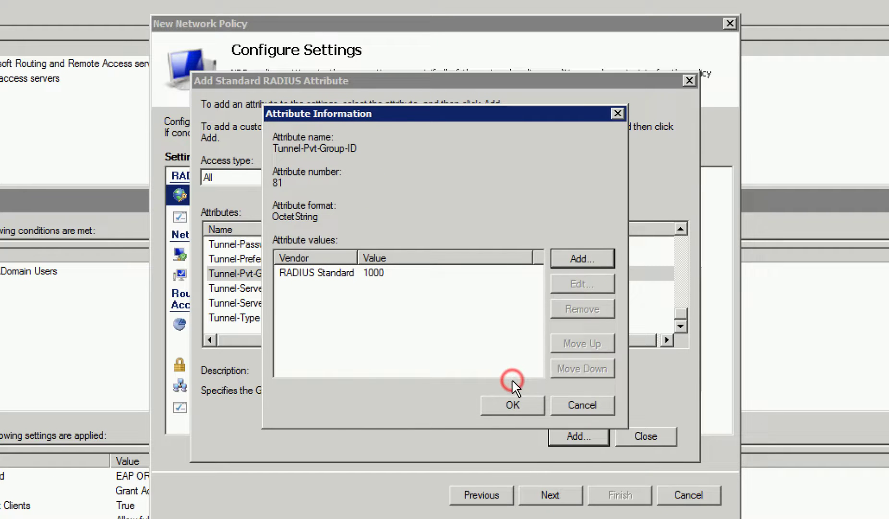
pyautogui.click(511, 404)
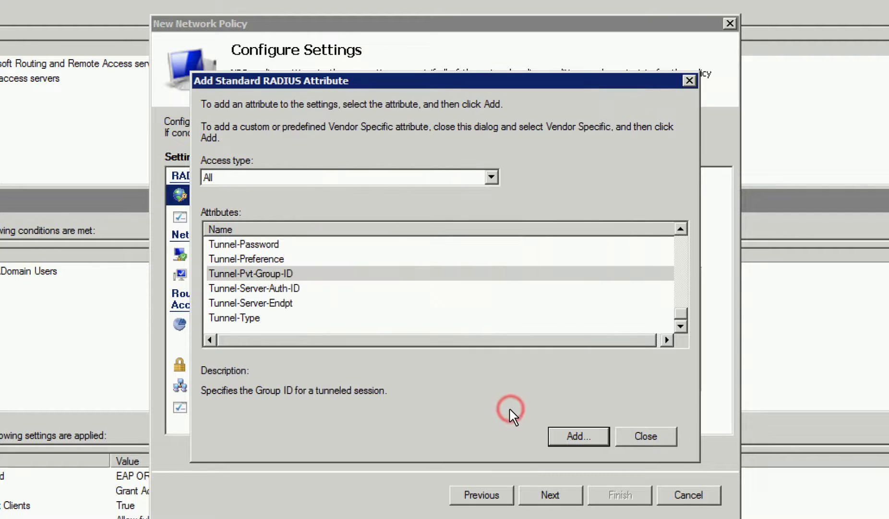
# Add the Tunnel-Medium-Type attribute with value 802 and return to the policy settings.
pyautogui.click(599, 290)
pyautogui.scroll(2, 460, 282)
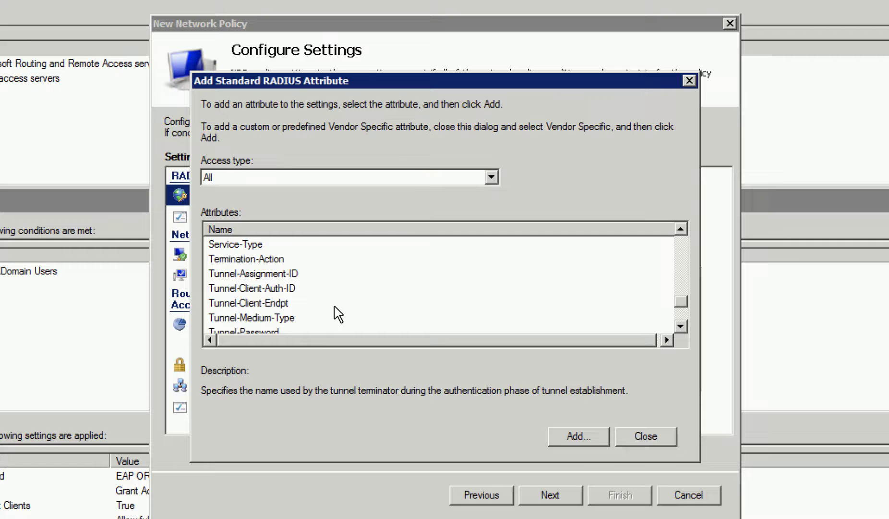
pyautogui.click(292, 319)
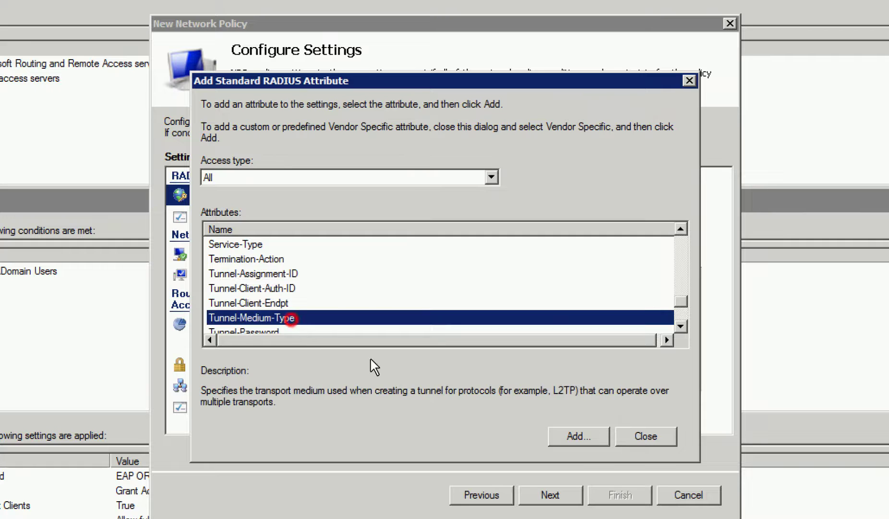
pyautogui.click(592, 435)
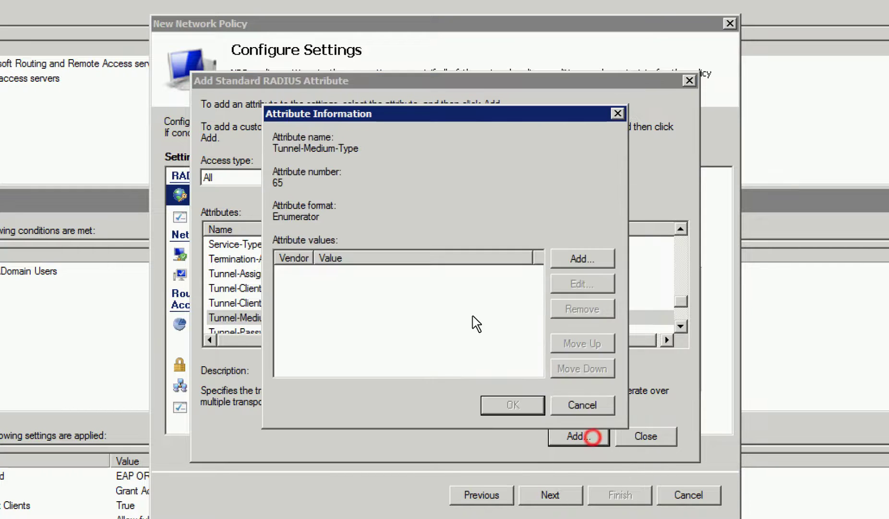
pyautogui.click(606, 258)
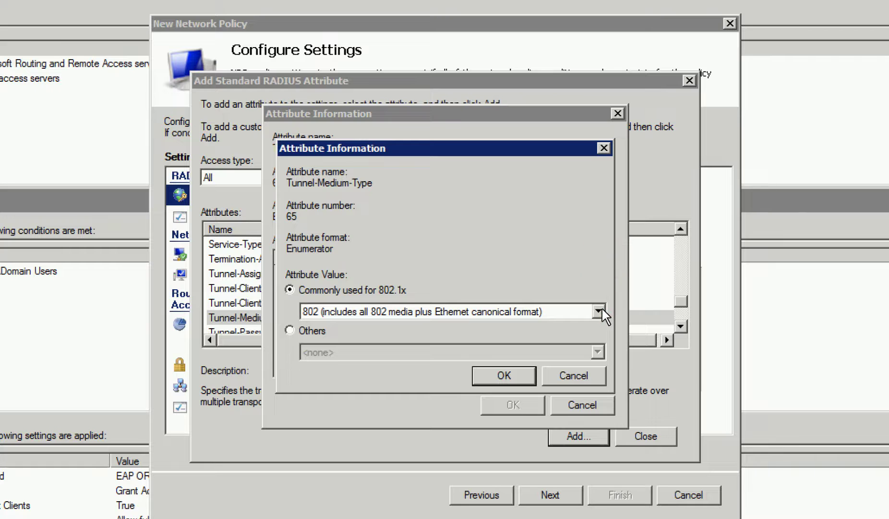
pyautogui.click(519, 373)
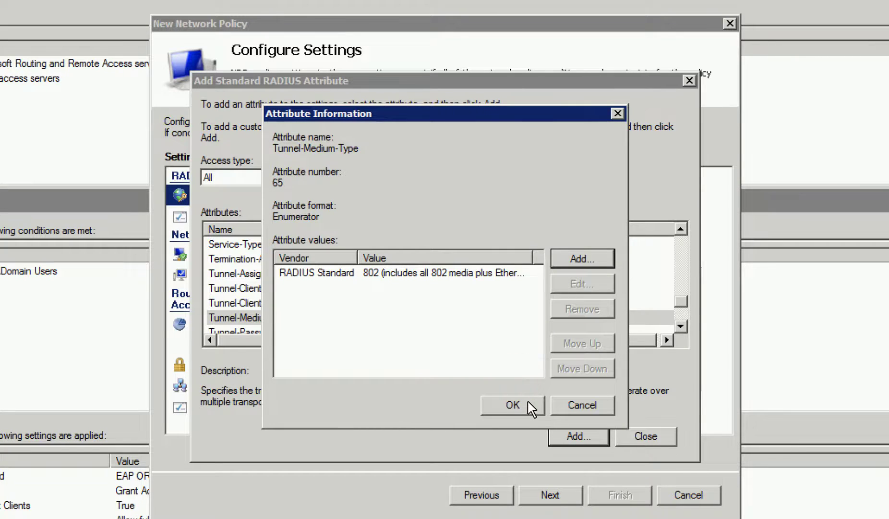
pyautogui.click(513, 405)
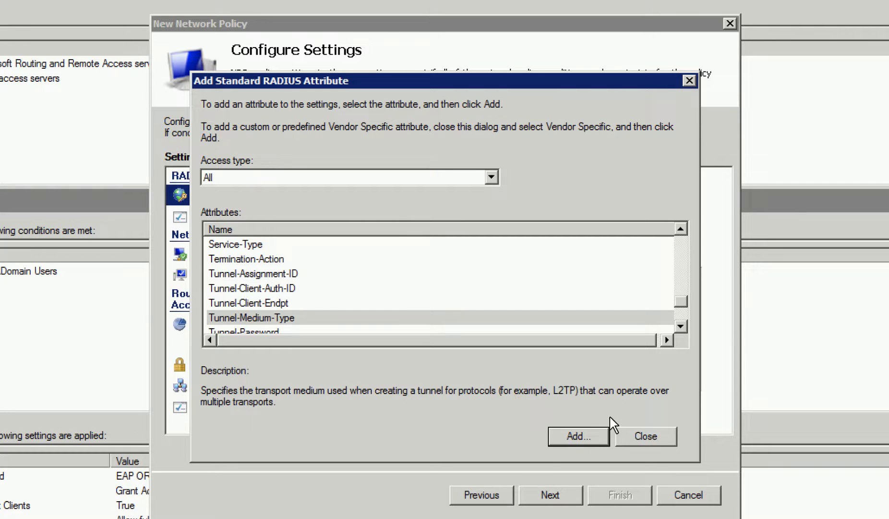
pyautogui.click(673, 436)
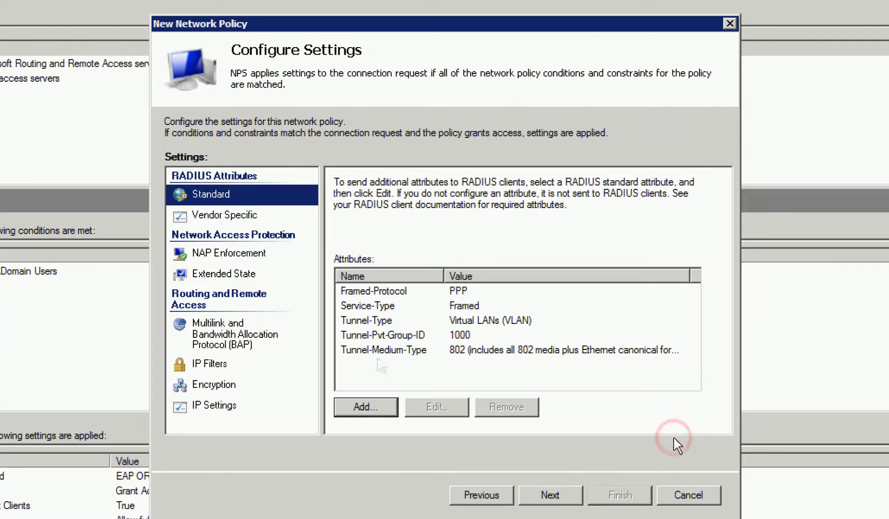
# Add an RFC-conforming Vendor-Specific attribute using custom vendor code 25053.
pyautogui.click(261, 216)
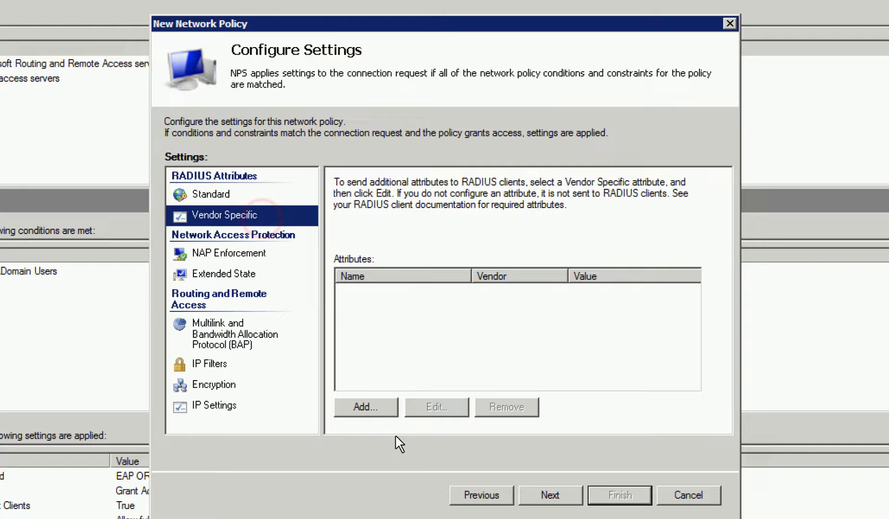
pyautogui.click(366, 408)
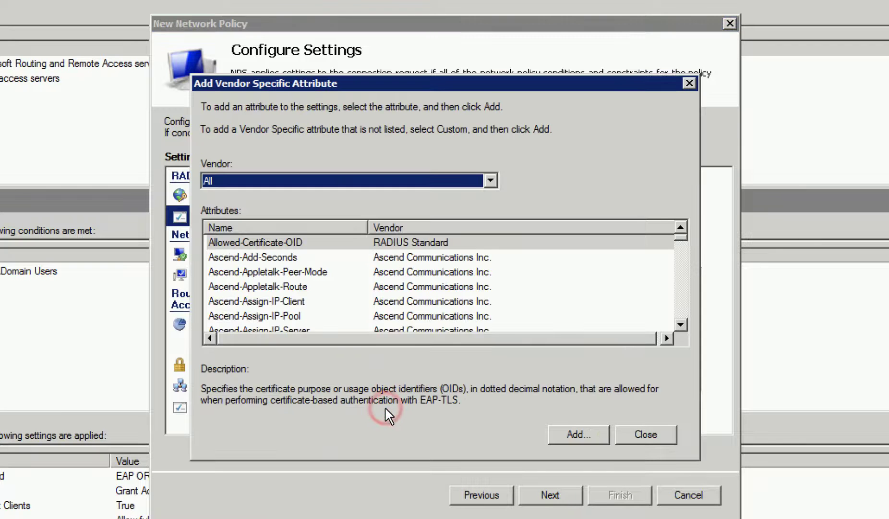
pyautogui.click(400, 282)
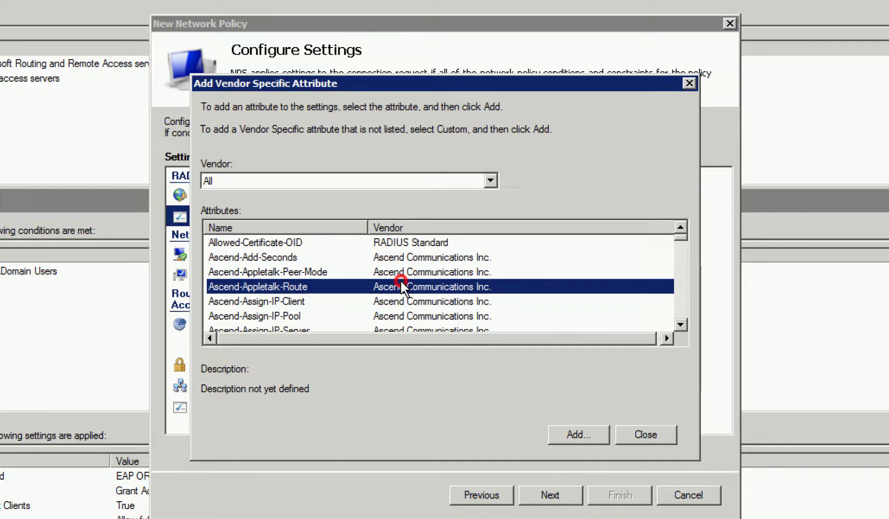
pyautogui.press('v')
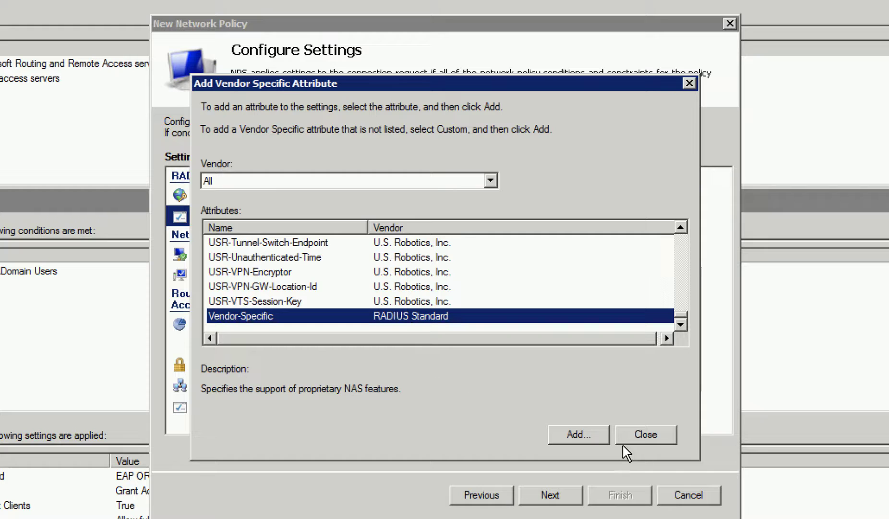
pyautogui.click(590, 437)
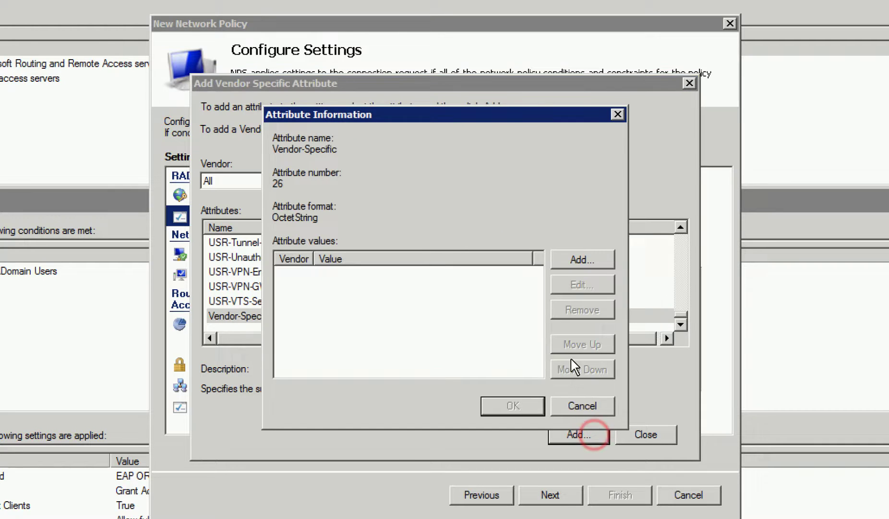
pyautogui.click(603, 261)
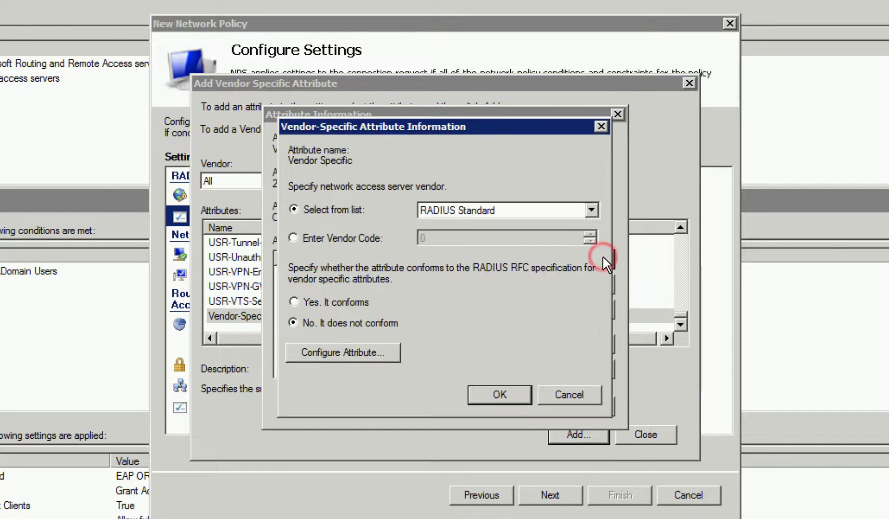
pyautogui.click(358, 239)
pyautogui.write('25053')
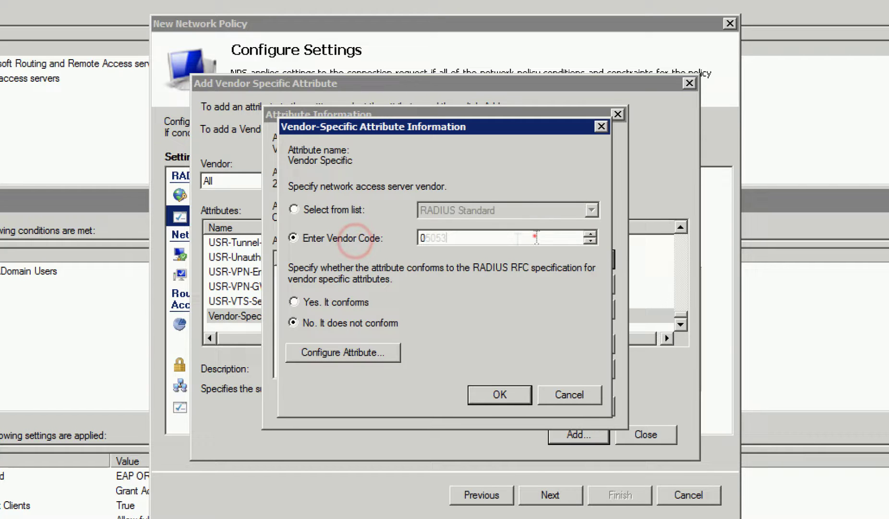
pyautogui.click(340, 302)
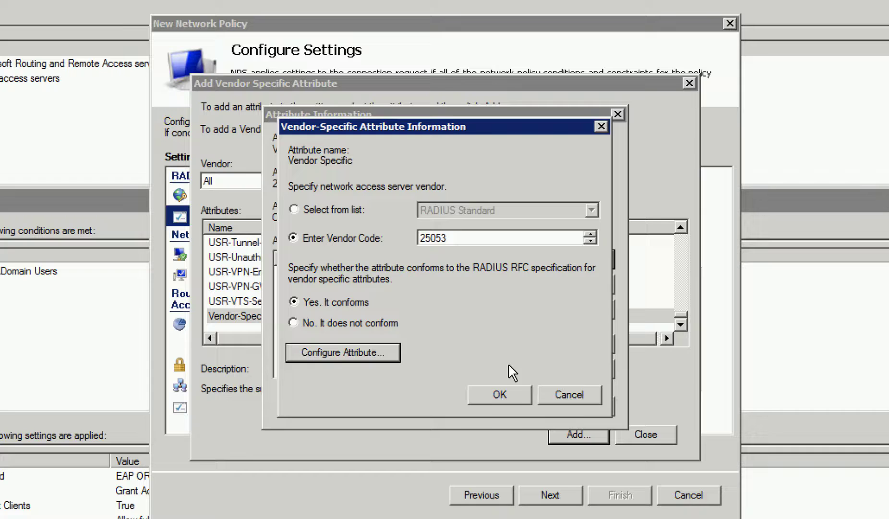
pyautogui.click(522, 394)
pyautogui.click(522, 401)
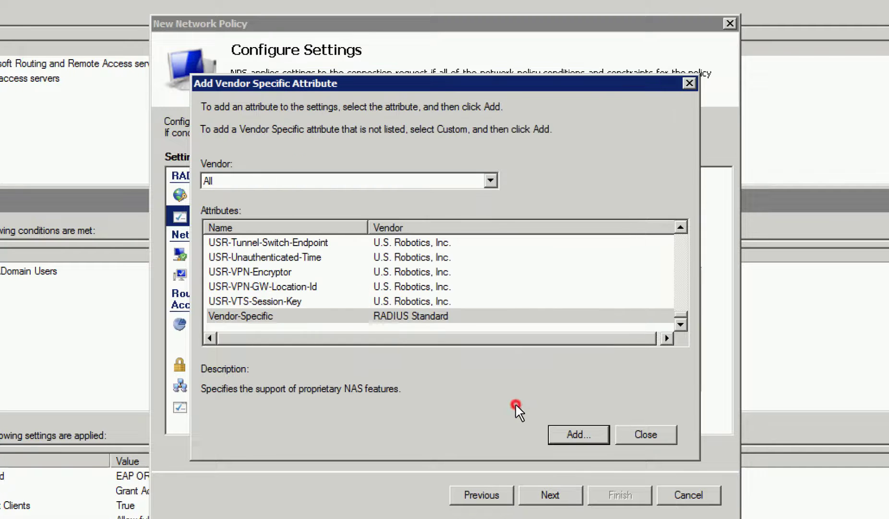
pyautogui.click(647, 434)
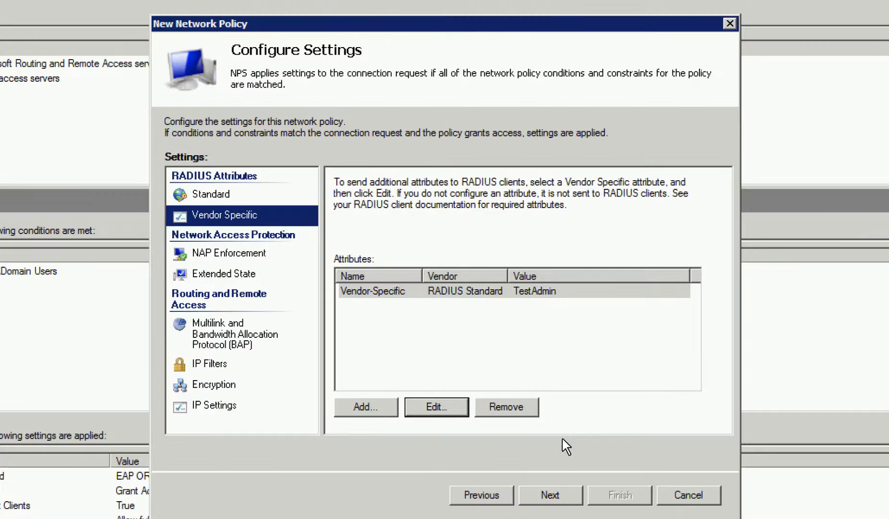
# Finish the New Network Policy wizard and view the vsz-h policy's details.
pyautogui.click(558, 493)
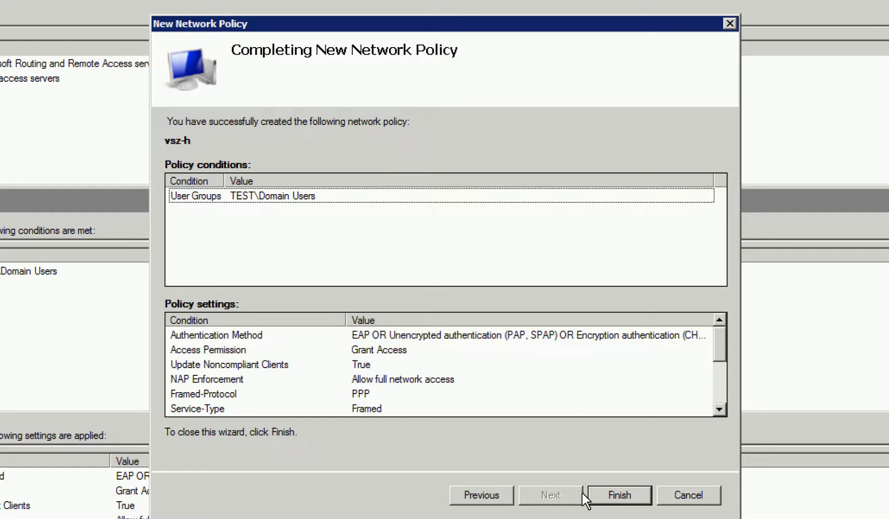
pyautogui.click(608, 493)
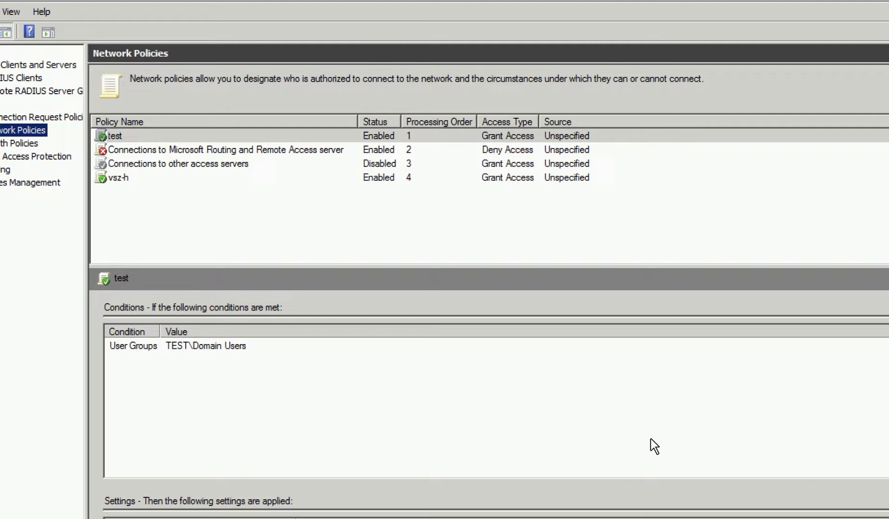
pyautogui.click(142, 178)
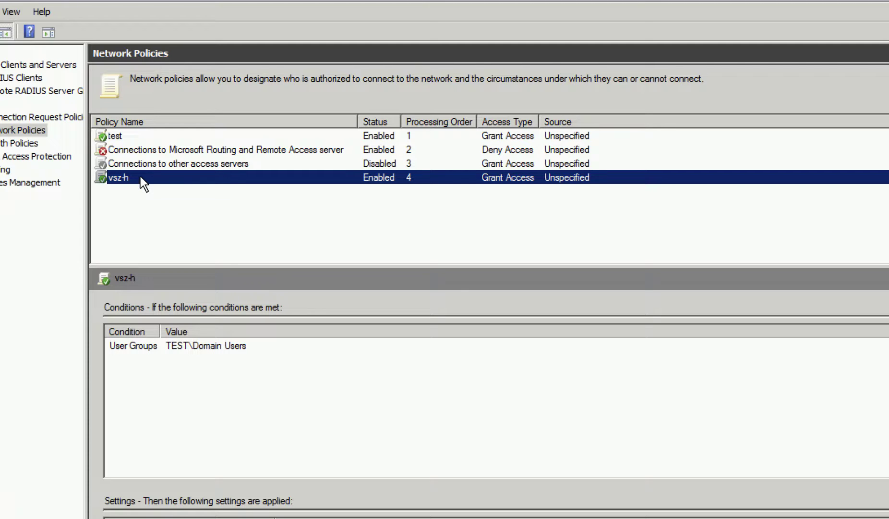
# Move the vsz-h policy up twice in the processing order.
pyautogui.rightClick(134, 175)
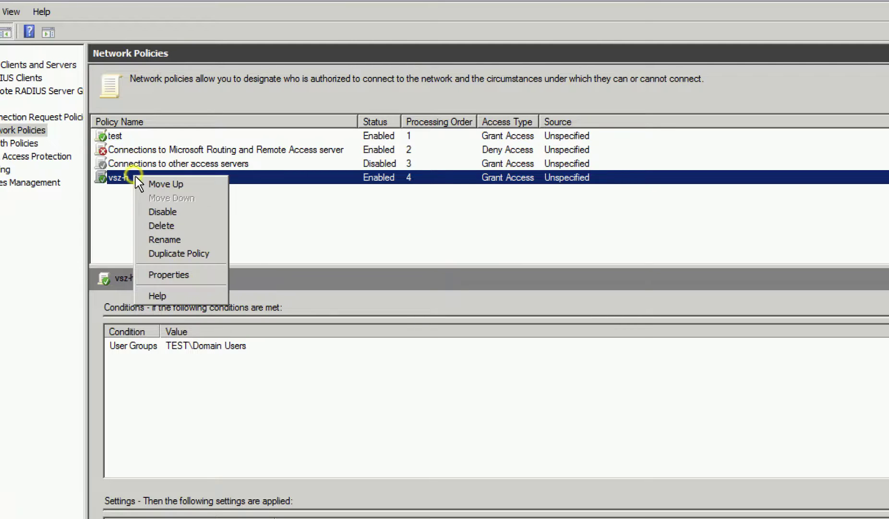
pyautogui.click(209, 179)
pyautogui.rightClick(168, 163)
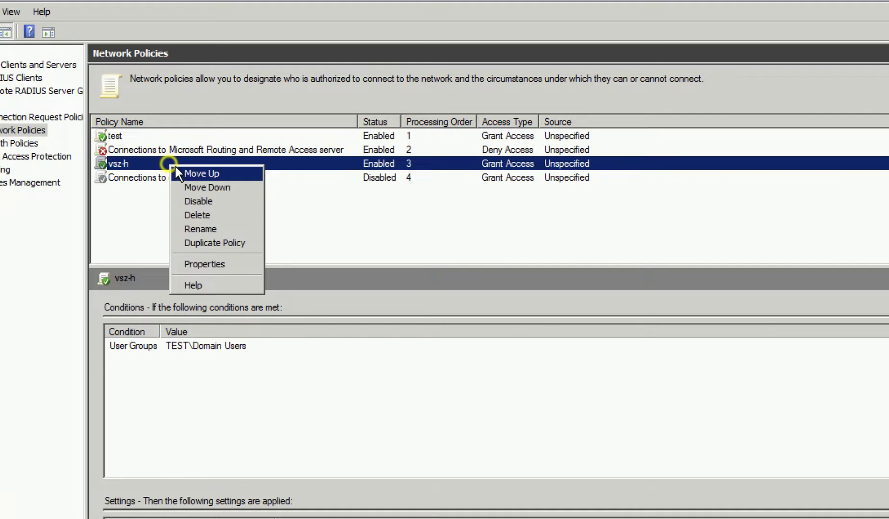
pyautogui.click(180, 172)
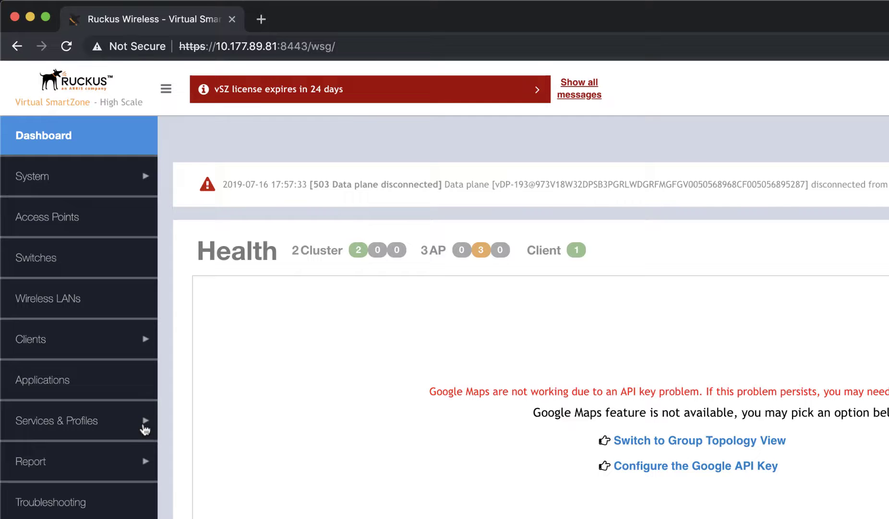
# Create the proxy authentication service 'Radius' using server 10.177.89.144, port 1812, and its shared secret.
pyautogui.click(144, 427)
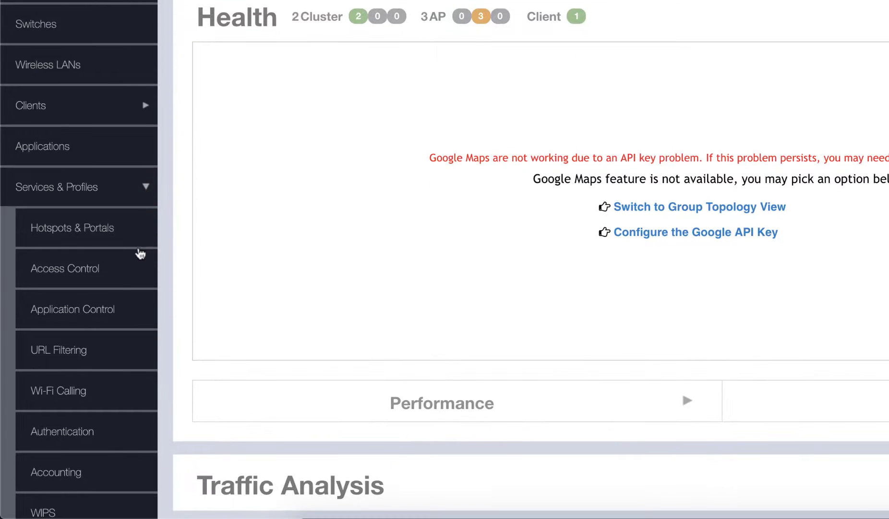
pyautogui.click(125, 440)
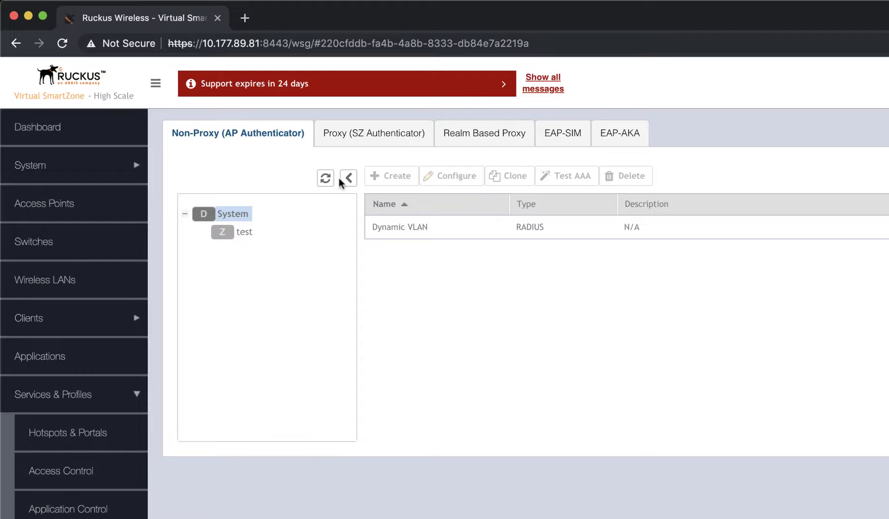
pyautogui.click(393, 133)
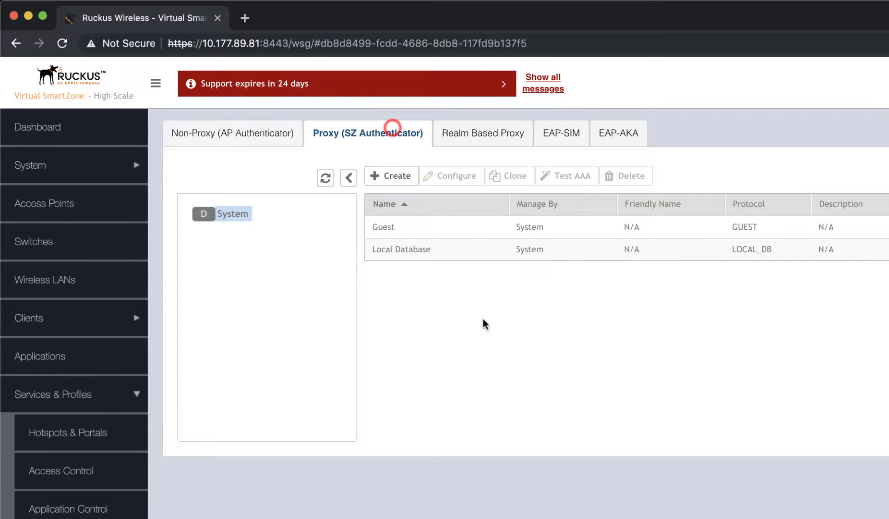
pyautogui.click(402, 177)
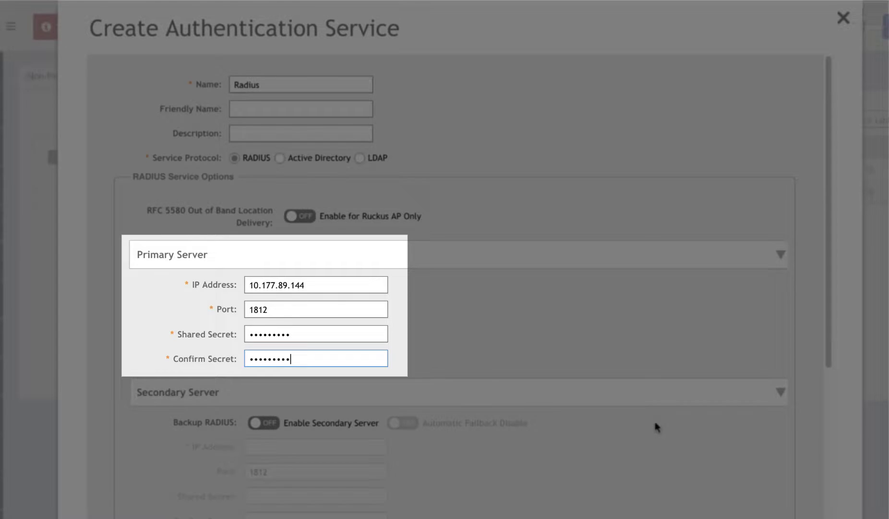
pyautogui.scroll(-5, 654, 419)
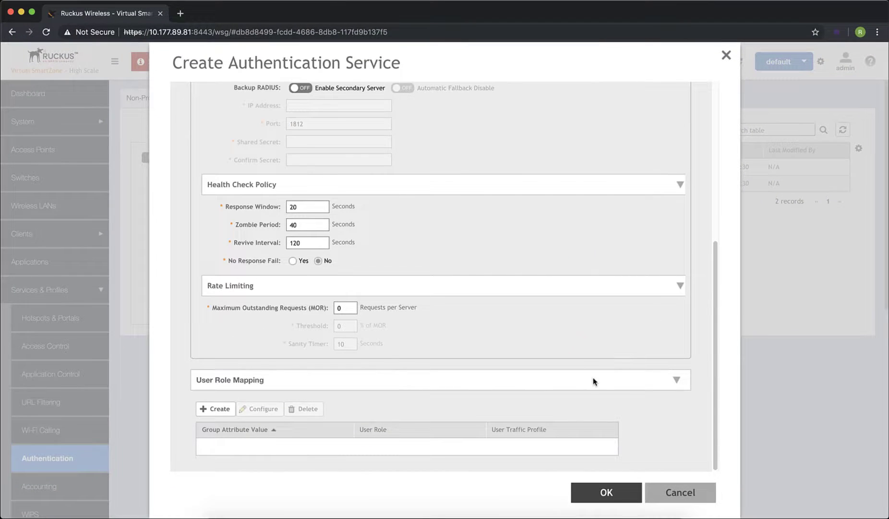
pyautogui.click(621, 495)
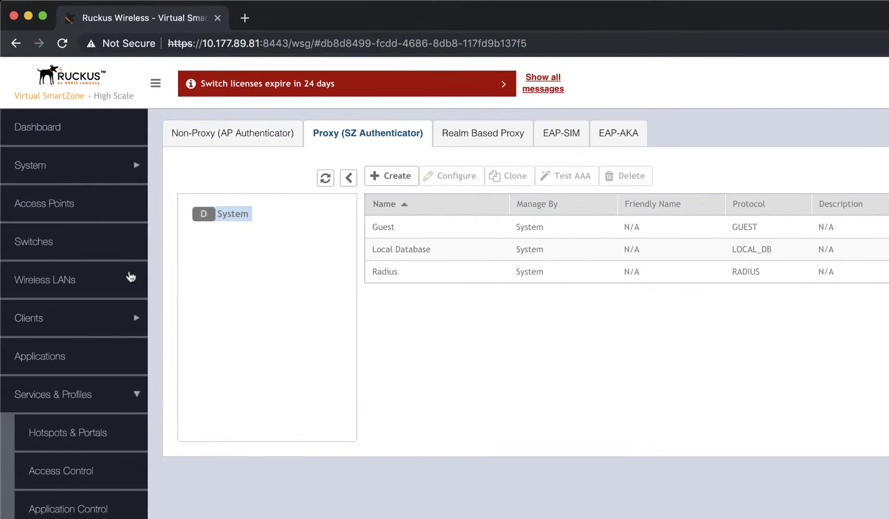
# Create an 802.1X EAP WLAN named RadiusAuth, proxied by the controller, and begin a new authentication profile.
pyautogui.click(130, 277)
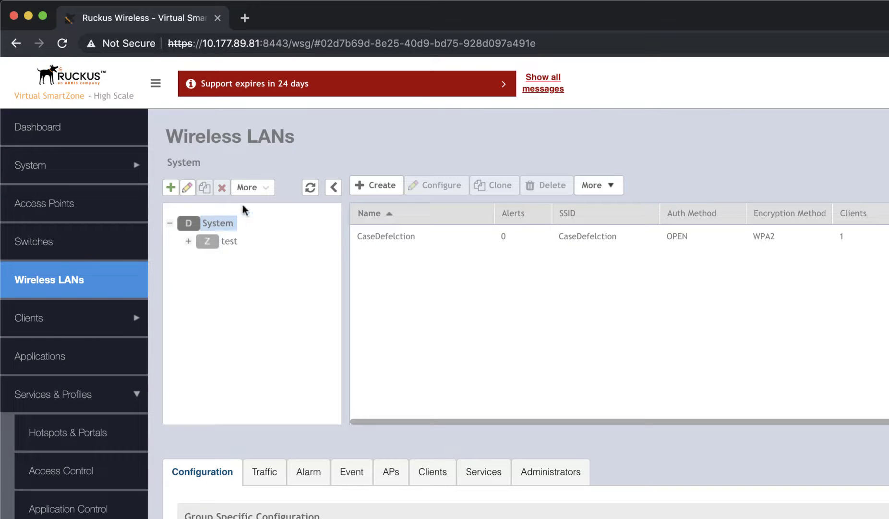
pyautogui.click(394, 188)
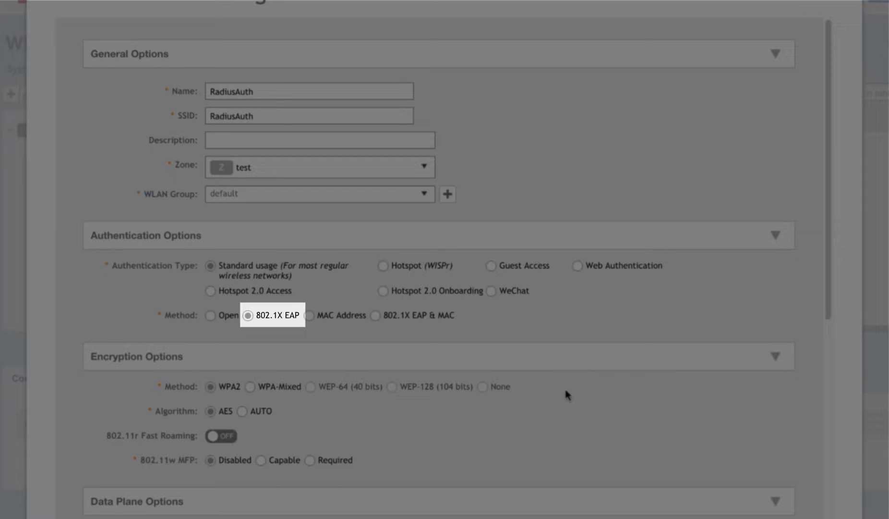
pyautogui.scroll(-8, 565, 389)
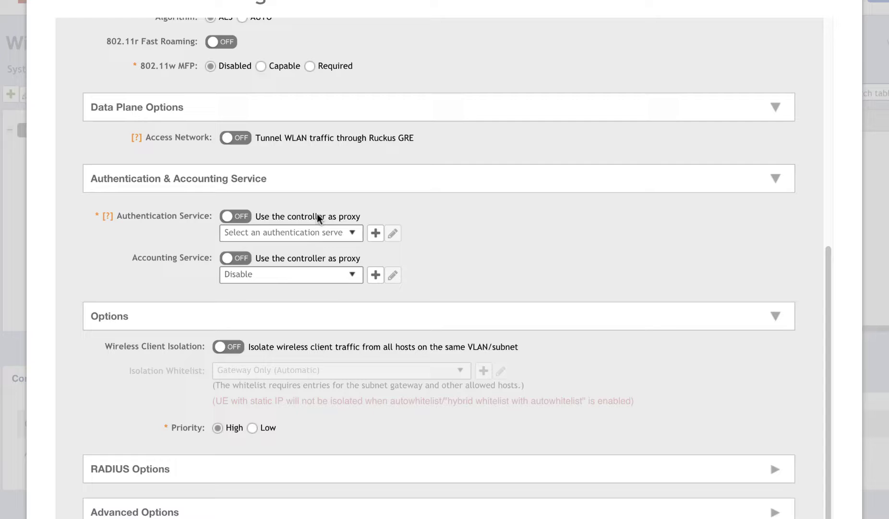
pyautogui.click(247, 218)
pyautogui.click(376, 233)
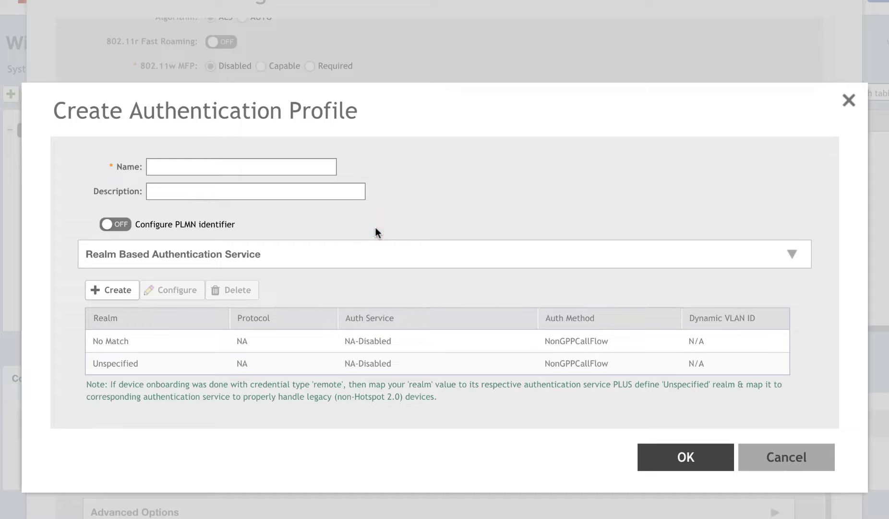
# Name the profile DynamicVLAN and map a DynamicVLAN realm to the Radius service with Non-3GPP Call Flow.
pyautogui.click(301, 166)
pyautogui.write('DynamicVLAN')
pyautogui.click(120, 288)
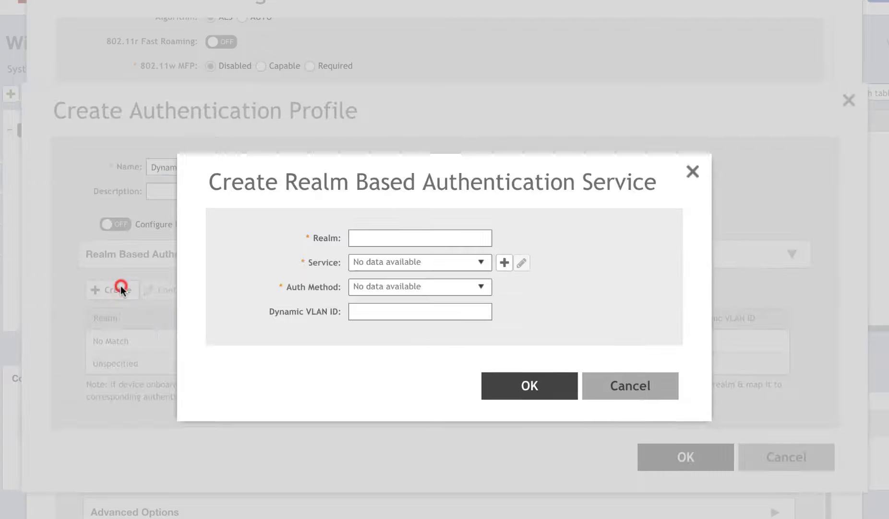
pyautogui.click(396, 237)
pyautogui.write('DynamicVLAN')
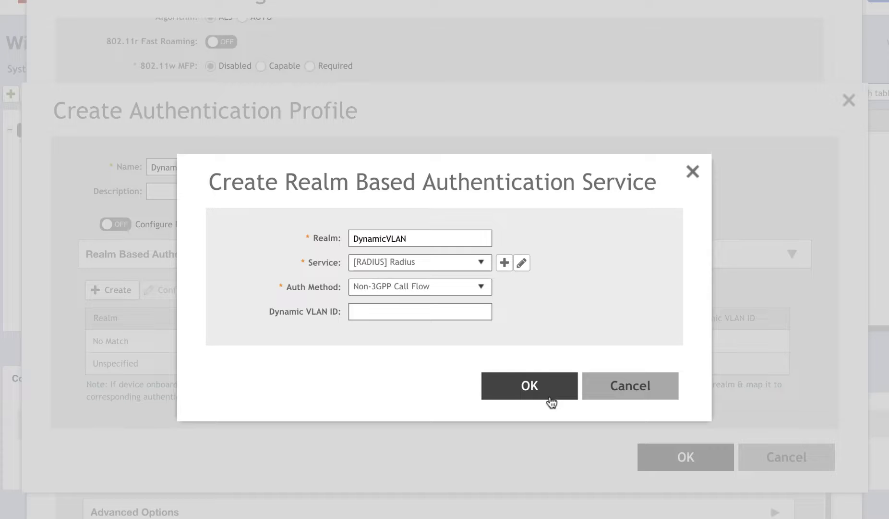
pyautogui.click(547, 391)
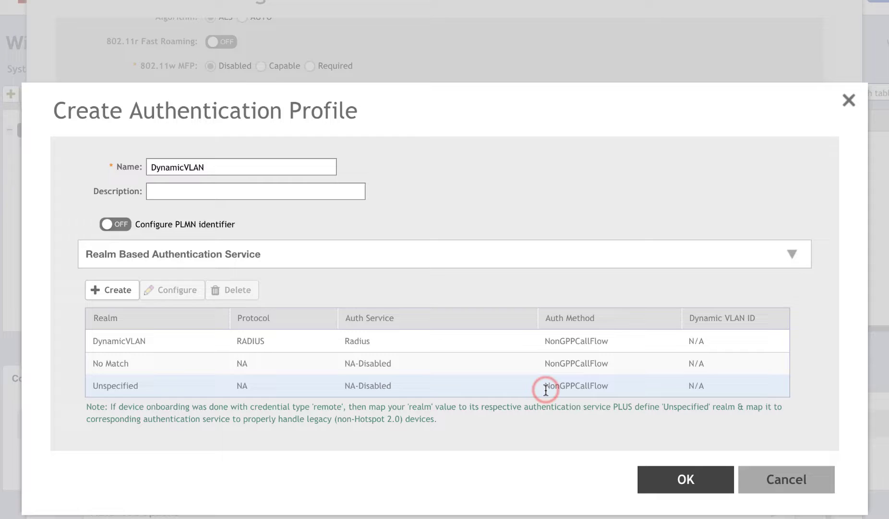
# Attach the DynamicVLAN profile and enable Dynamic VLAN (AAA Override), then open the OnePlus3T client's details.
pyautogui.click(709, 482)
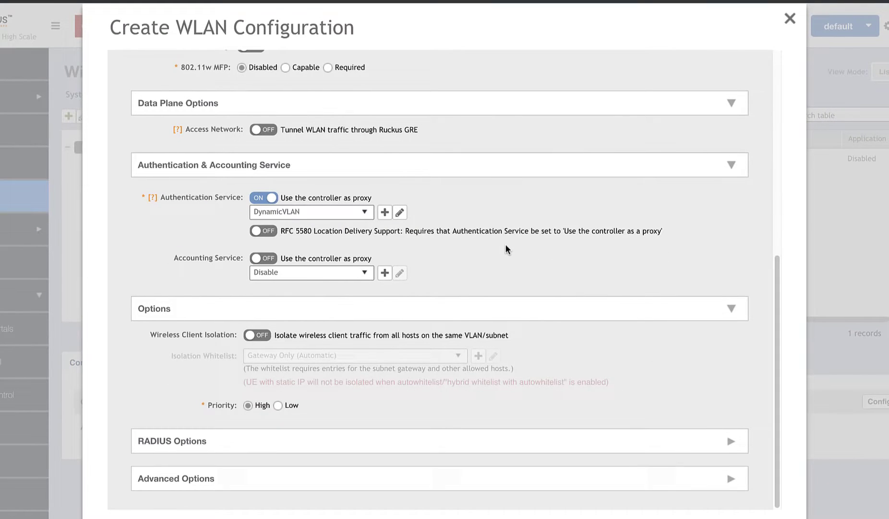
pyautogui.click(731, 478)
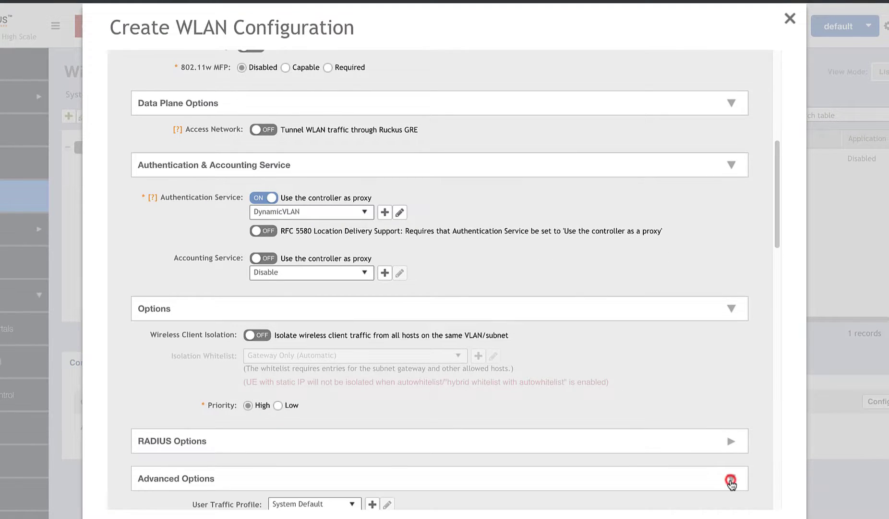
pyautogui.moveTo(778, 193); pyautogui.dragTo(773, 302)
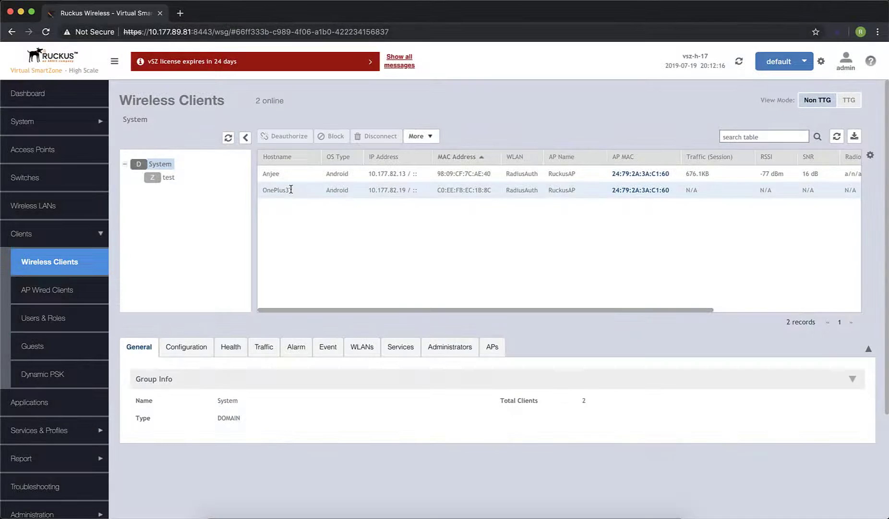
pyautogui.click(290, 189)
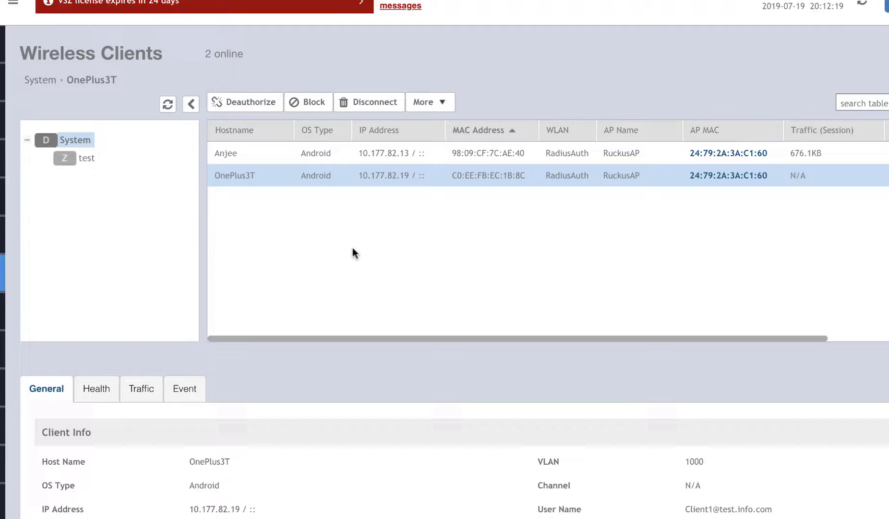
# Scroll the client table right to confirm both RadiusAuth clients are on VLAN 1000.
pyautogui.moveTo(711, 327); pyautogui.dragTo(888, 349)
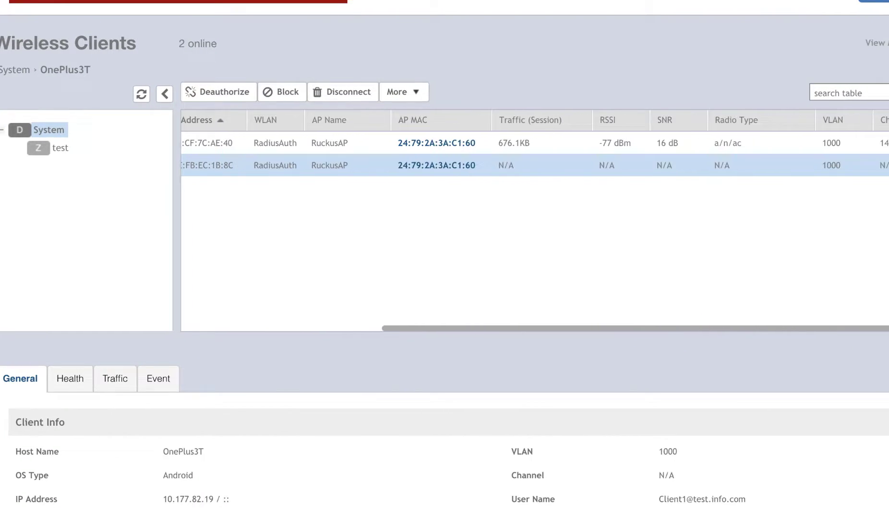